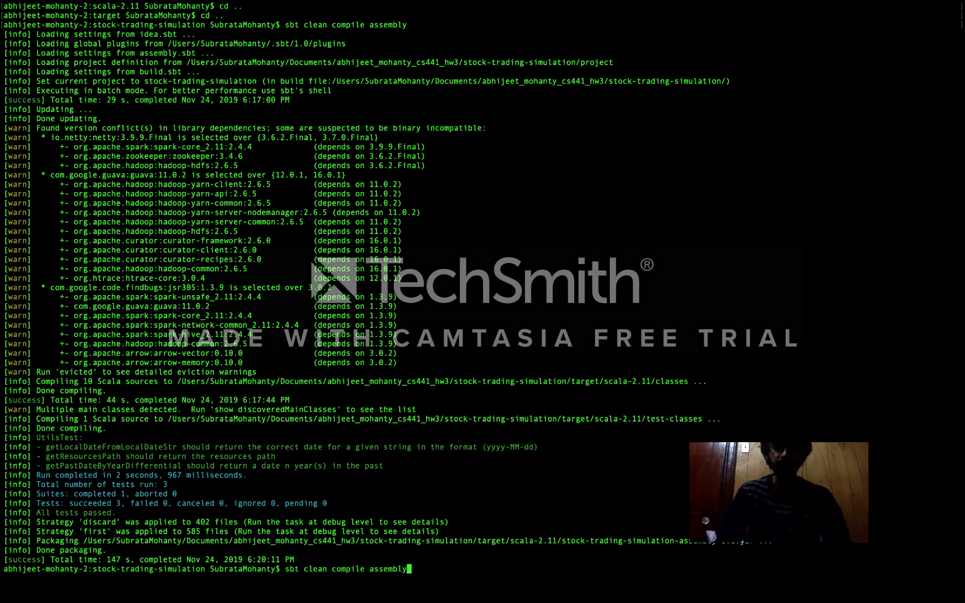
# Rerun sbt runMain StockDataRequestExecutor for 2010-10-01 to 2018-07-23 from history until it succeeds.
pyautogui.write('/Users/SubrataMohanty/Downloads/spark/bin/spark-submit stock-trading-simulation-assembly-0.1.jar file:///Users/SubrataMohanty/Documents/abhijeet_mohanty_cs441_hw3/stock-trading-simulation/financial-data/ file:///Users/SubrataMohanty/Documents/abhijeet_mohanty_cs441_hw3/results/ localMode=true')
pyautogui.press('Up')
pyautogui.press('Up')
pyautogui.press('Up')
pyautogui.press('Up')
pyautogui.press('Up')
pyautogui.press('Up')
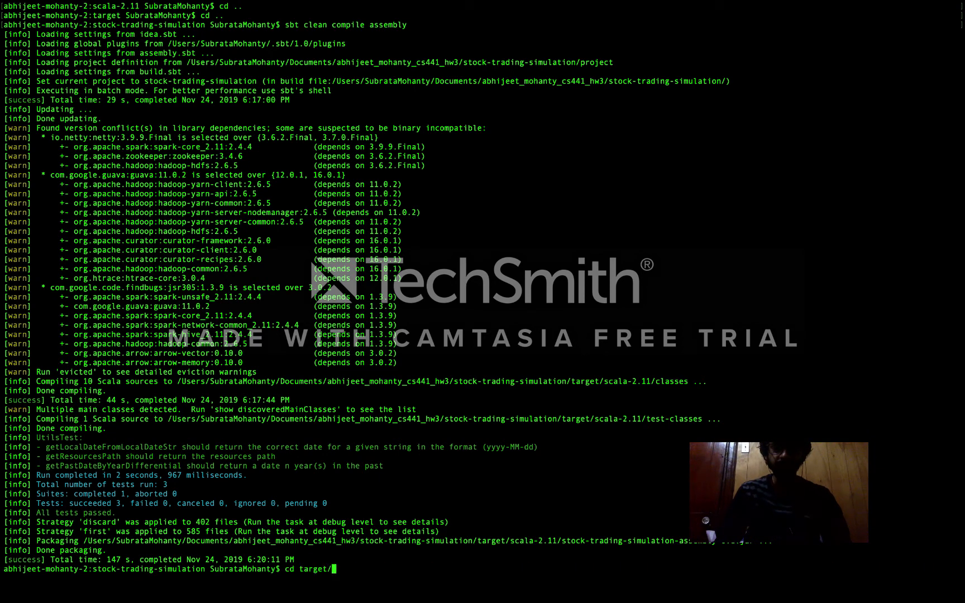
pyautogui.press('Up')
pyautogui.press('Up')
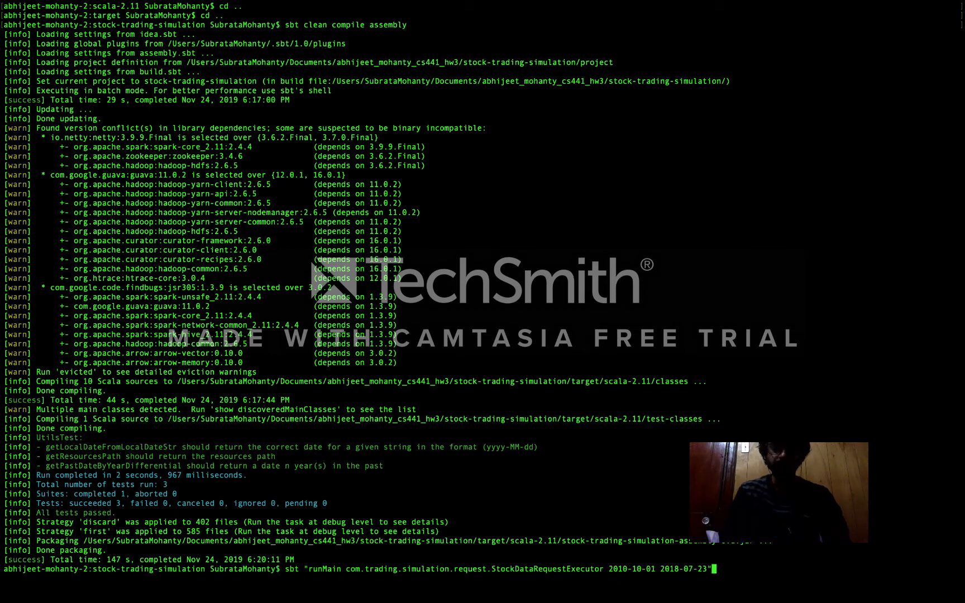
pyautogui.press('Return')
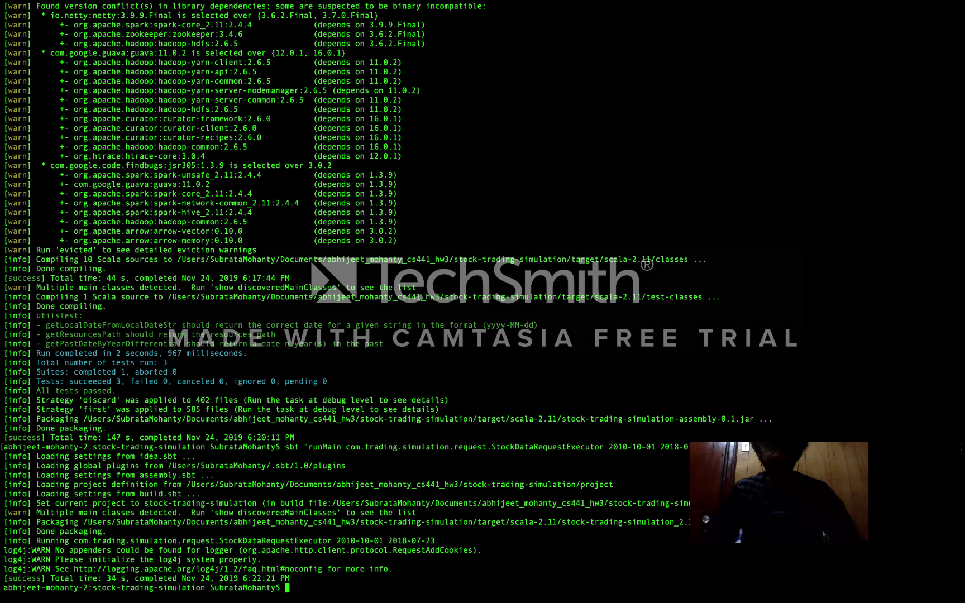
pyautogui.moveTo(3, 398)
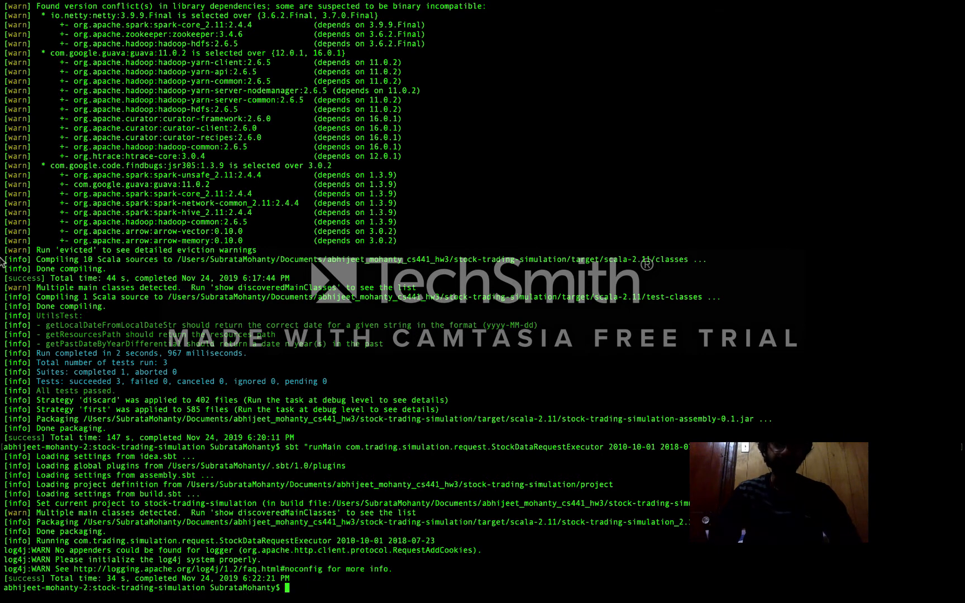
# Load the AWS Educate site in a new Chrome tab.
pyautogui.moveTo(2, 258)
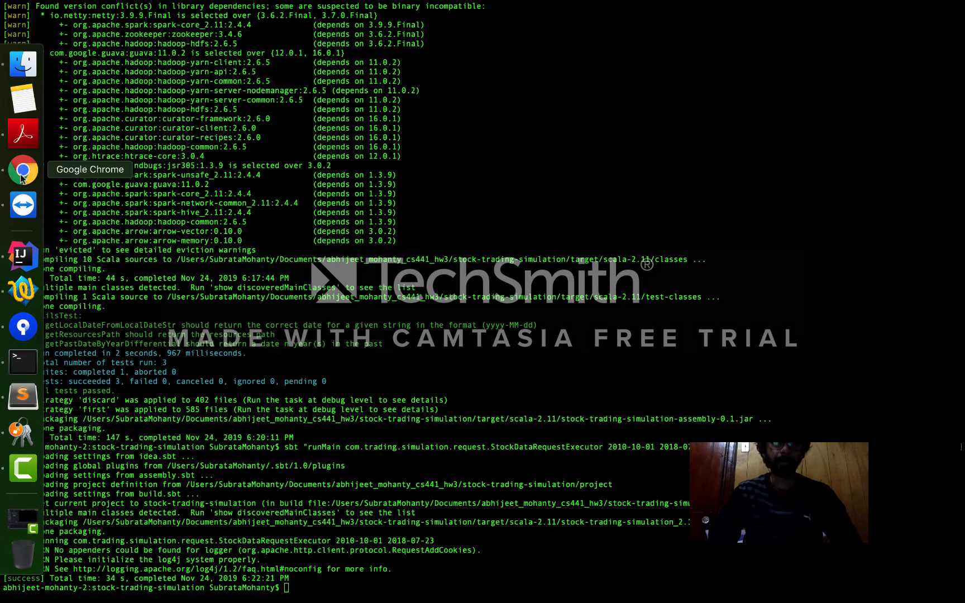
pyautogui.click(21, 176)
pyautogui.click(182, 16)
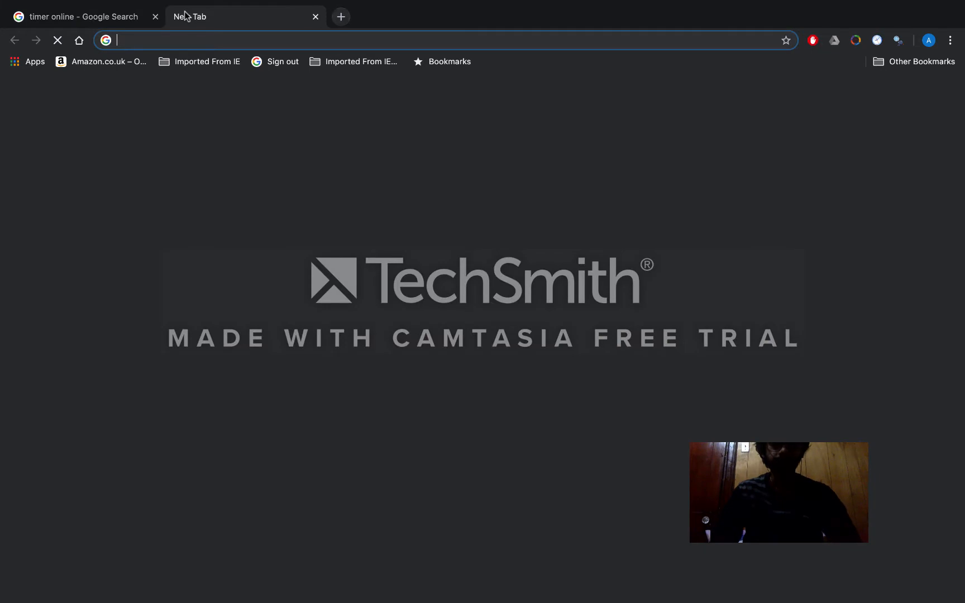
pyautogui.write('aw')
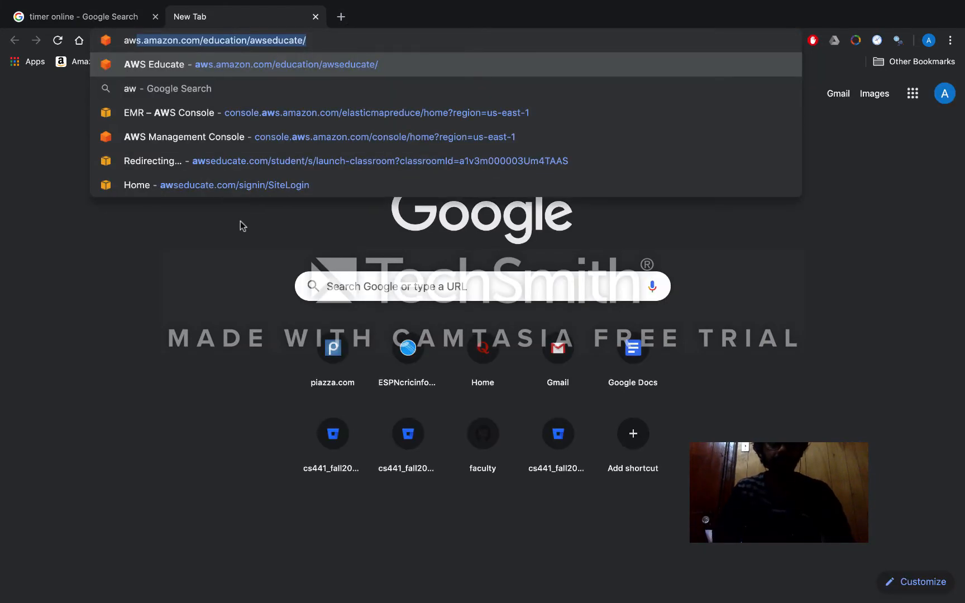
pyautogui.press('Down')
pyautogui.press('Down')
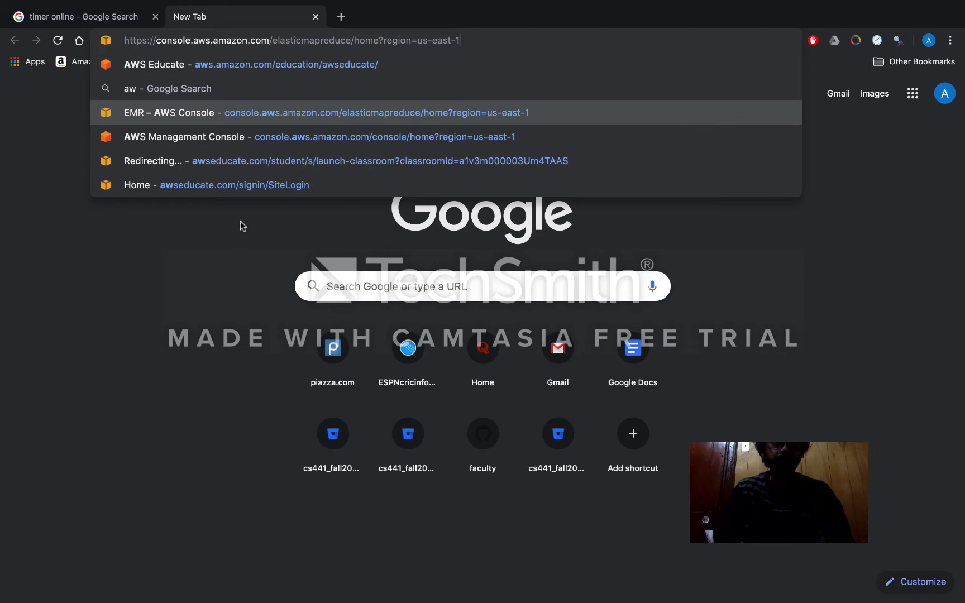
pyautogui.press('Up')
pyautogui.press('Up')
pyautogui.press('Return')
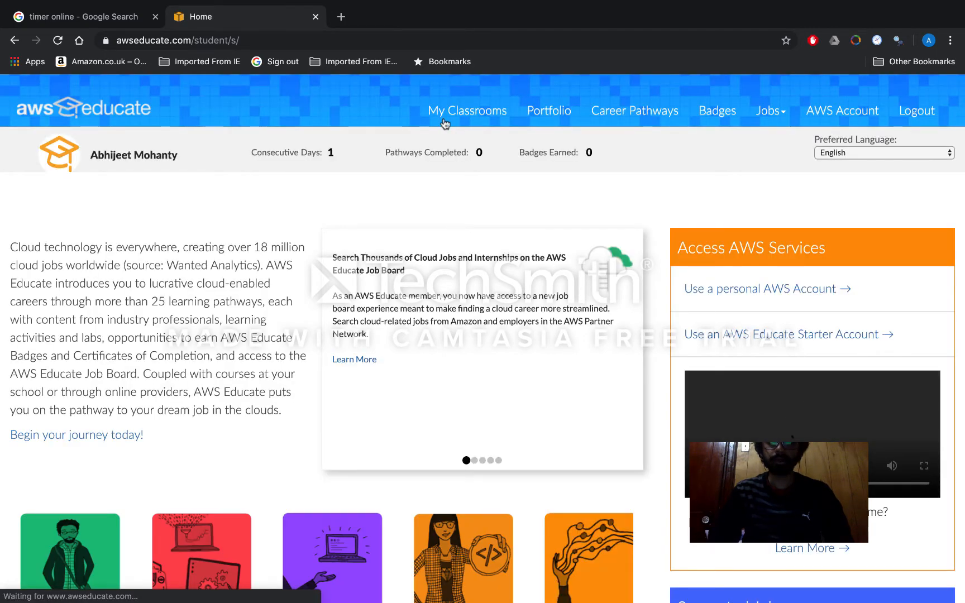
# Launch the Cloud Computing classroom from My Classrooms.
pyautogui.click(445, 120)
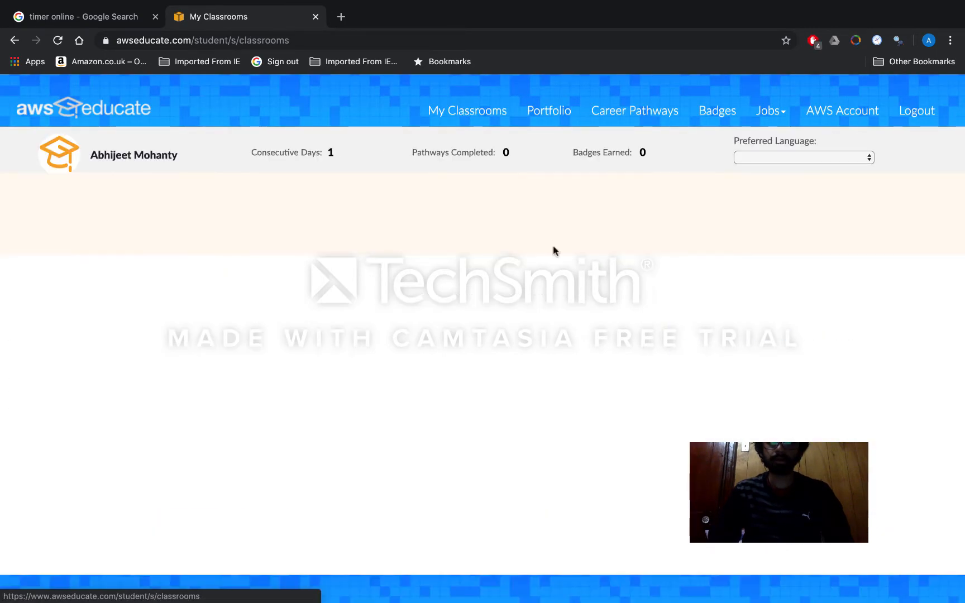
pyautogui.click(770, 491)
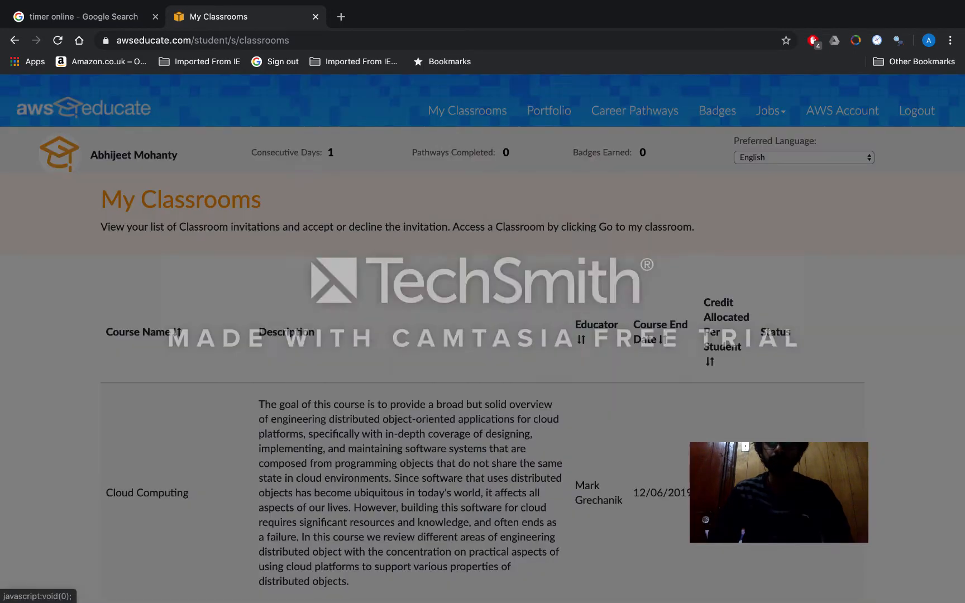
pyautogui.click(613, 361)
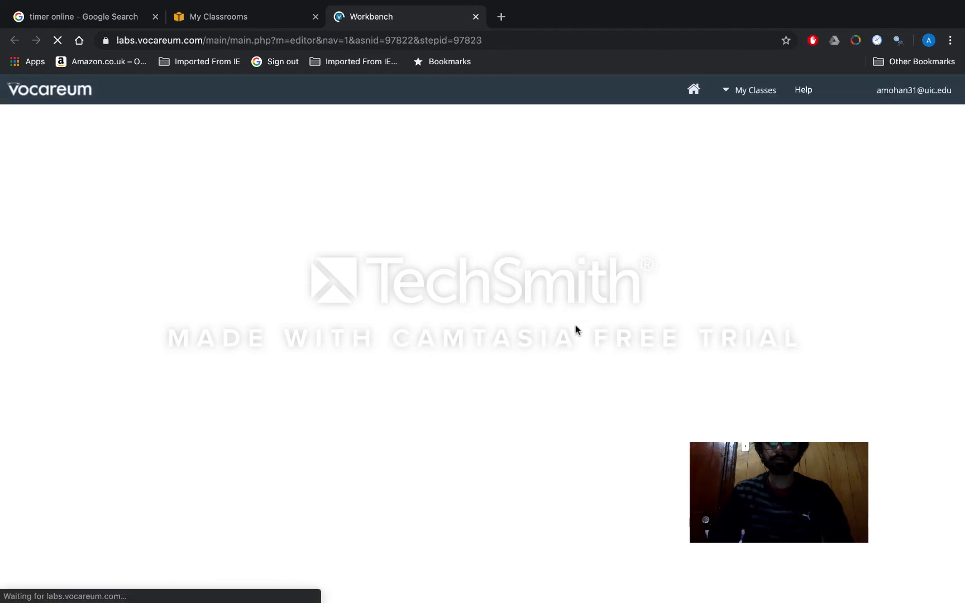
# Open the AWS Console from the lab workbench and find S3 through the service search.
pyautogui.click(601, 318)
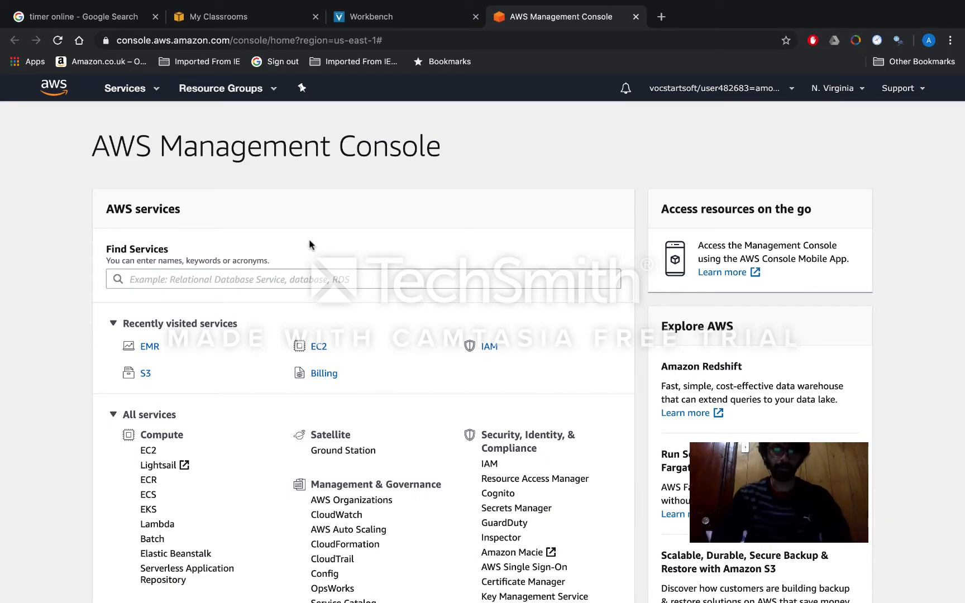
pyautogui.click(269, 274)
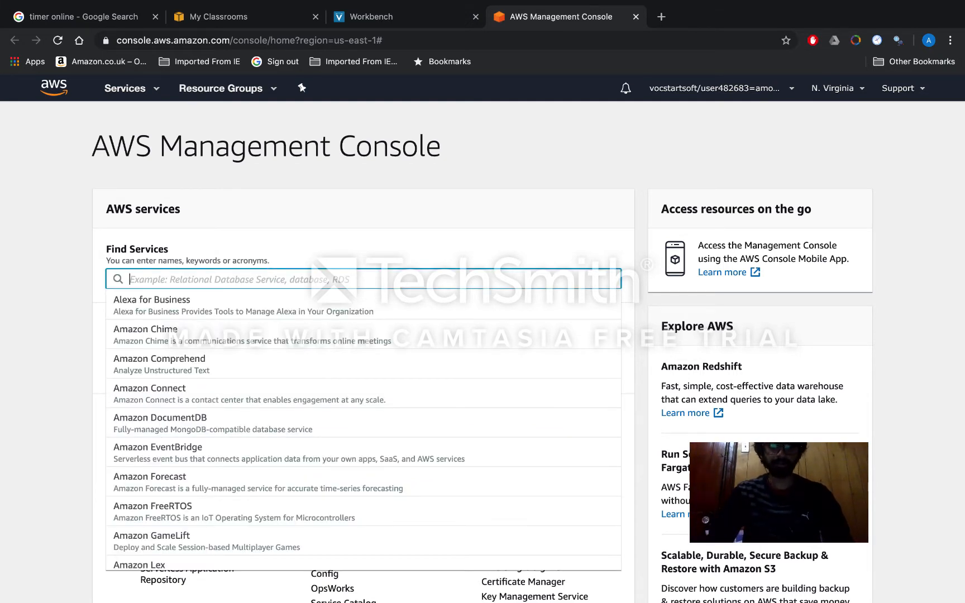
pyautogui.write('s3')
pyautogui.click(203, 310)
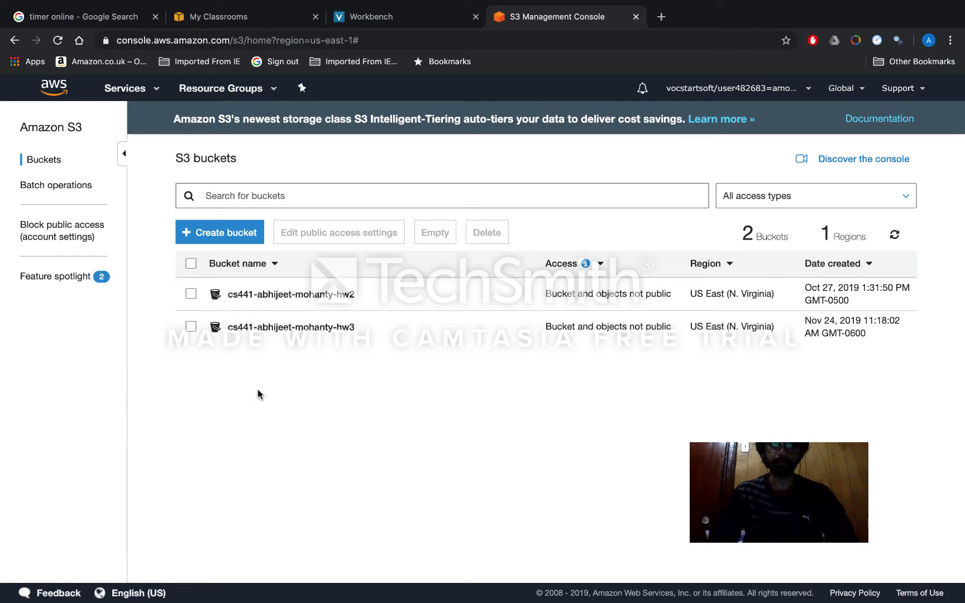
# In hw3, delete the jar file, the results folder and the three j- job folders.
pyautogui.click(264, 328)
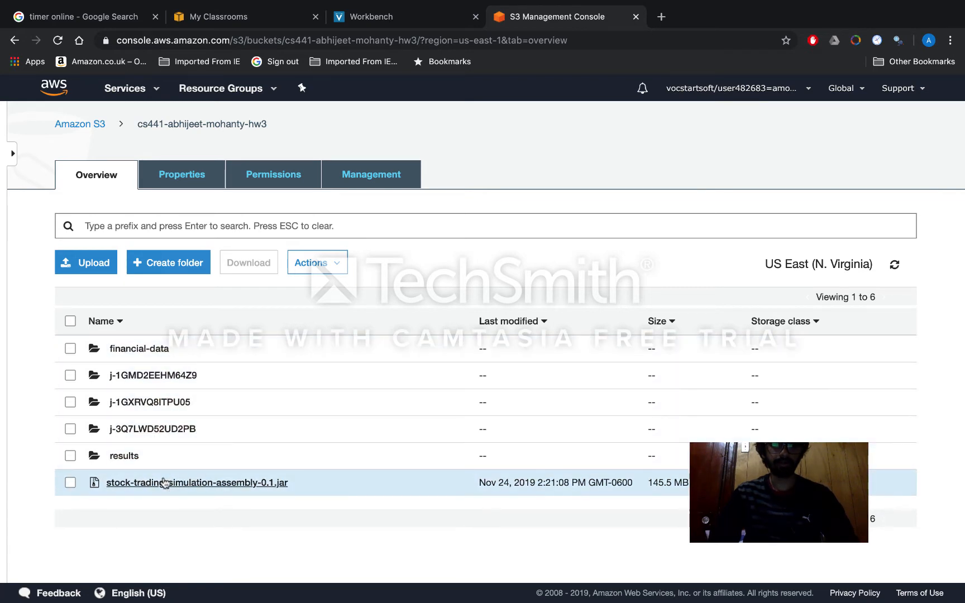
pyautogui.click(69, 482)
pyautogui.click(71, 456)
pyautogui.click(70, 431)
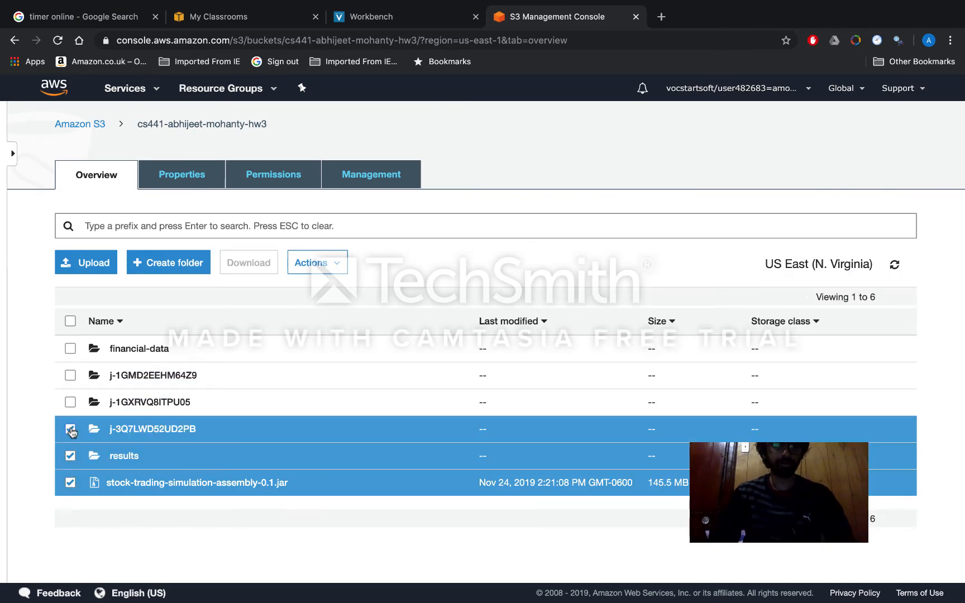
pyautogui.click(70, 403)
pyautogui.click(70, 376)
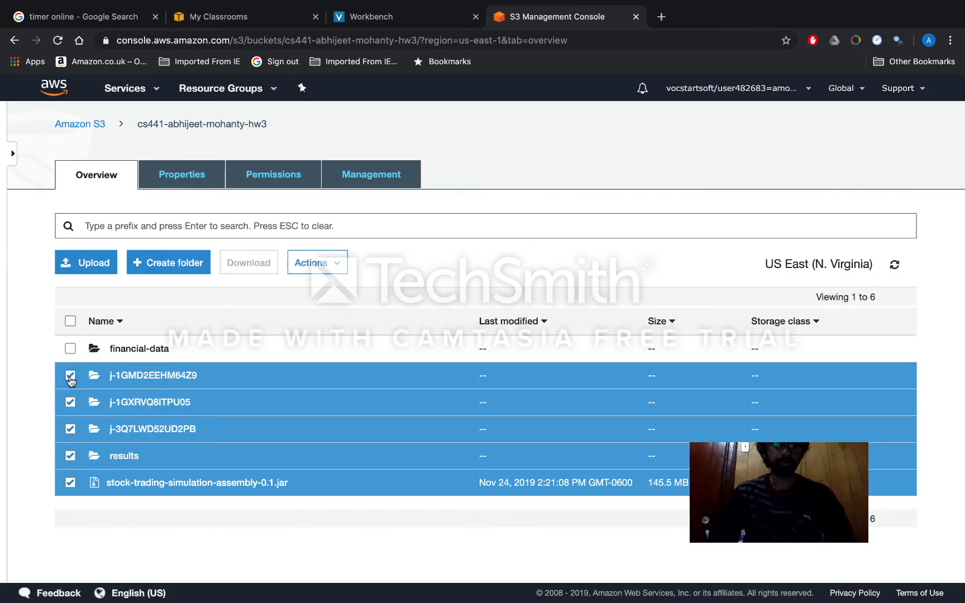
pyautogui.click(311, 268)
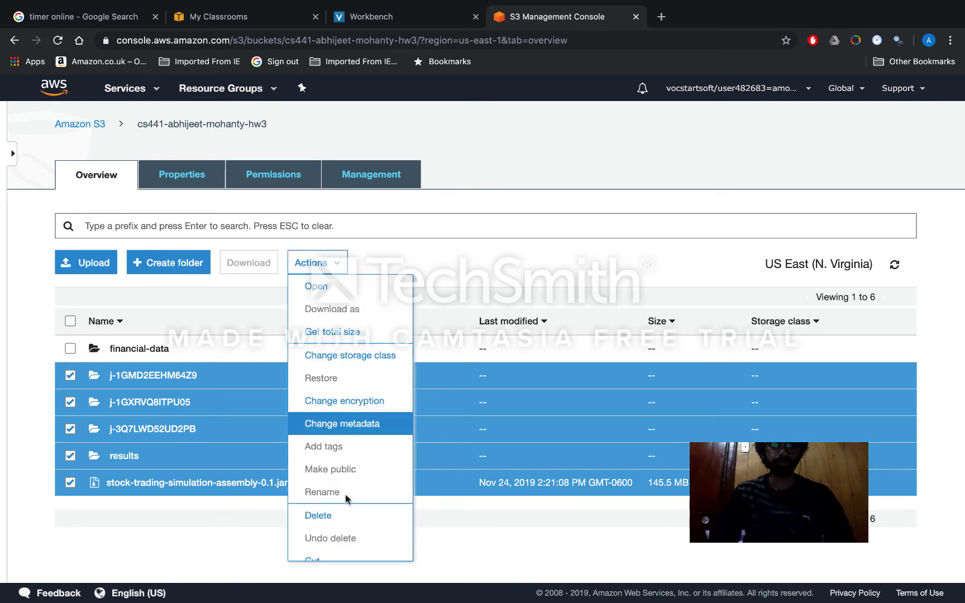
pyautogui.click(321, 516)
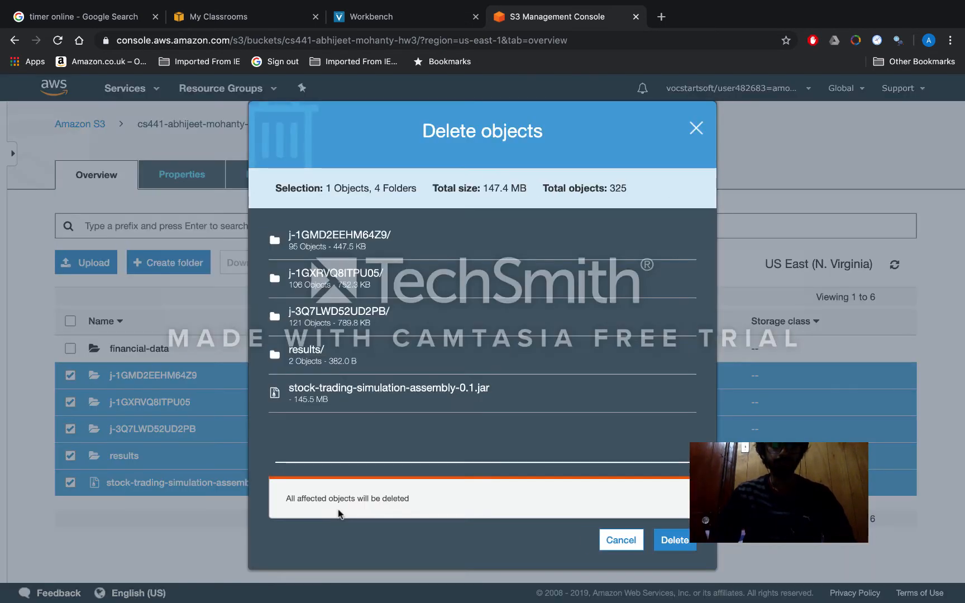
pyautogui.click(676, 543)
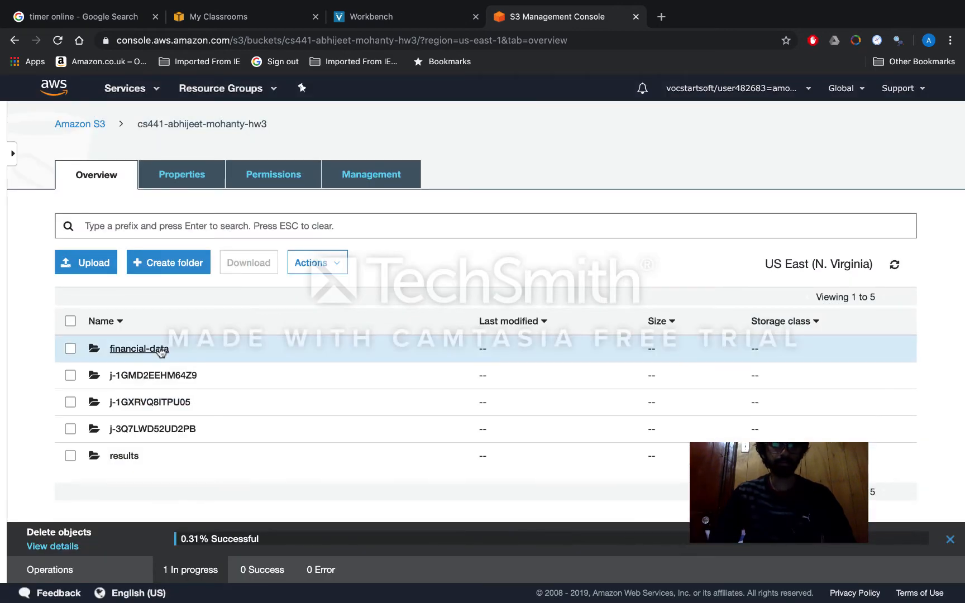
# Delete GOOGL.csv, INTC.csv, KO.csv and SAP.csv from the financial-data folder.
pyautogui.click(161, 349)
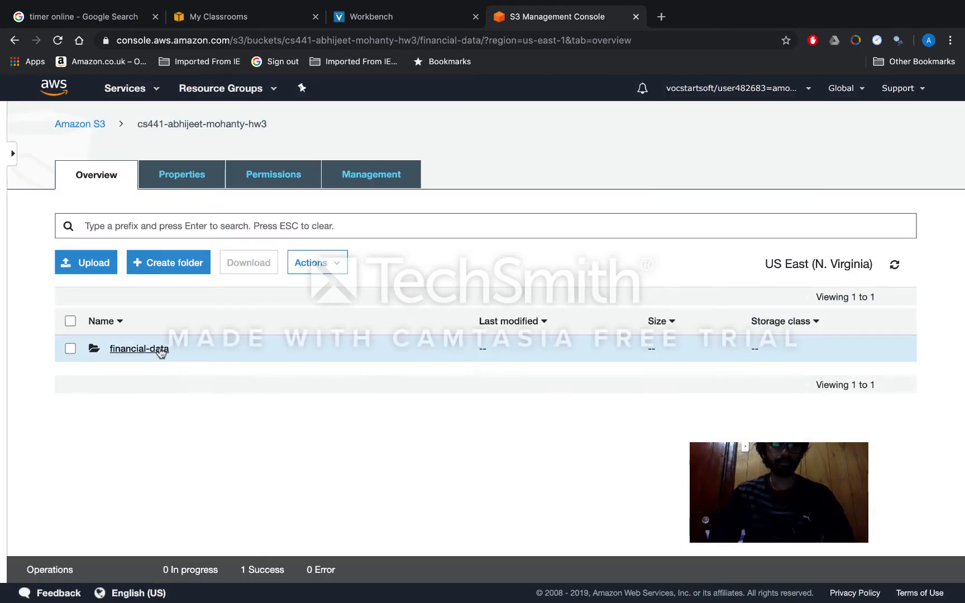
pyautogui.click(71, 350)
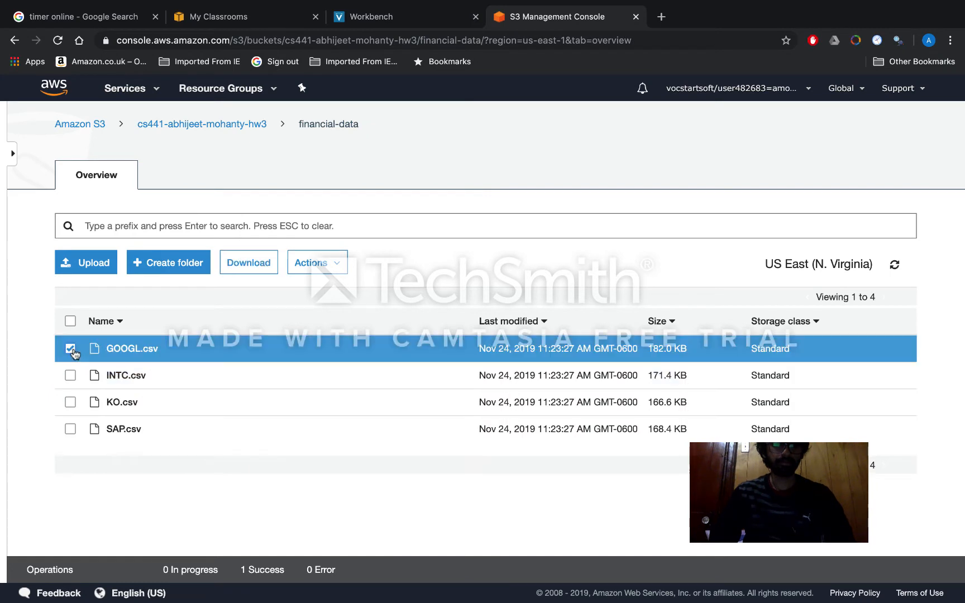
pyautogui.click(71, 375)
pyautogui.click(70, 402)
pyautogui.click(70, 429)
pyautogui.click(313, 263)
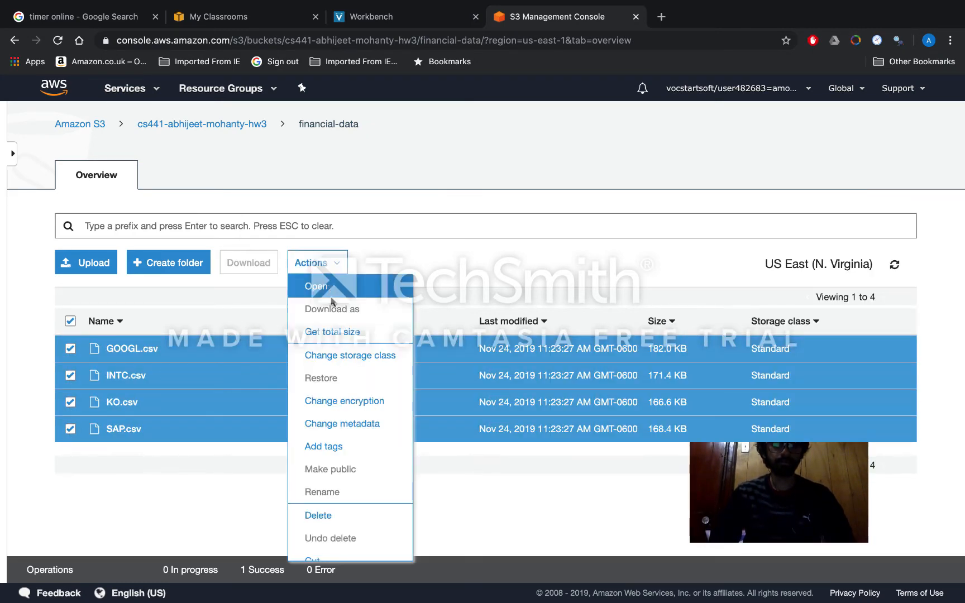
pyautogui.click(328, 514)
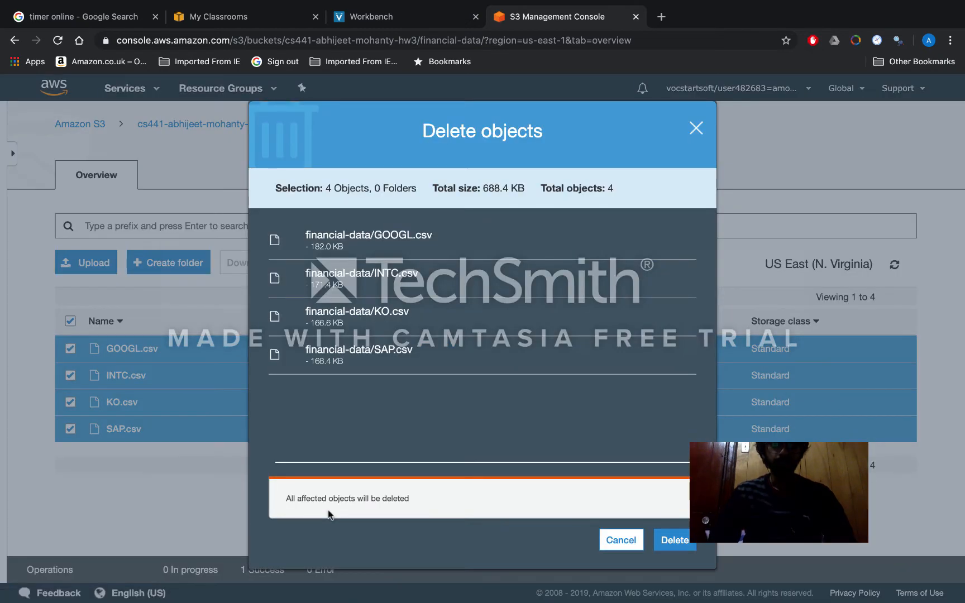
pyautogui.click(679, 546)
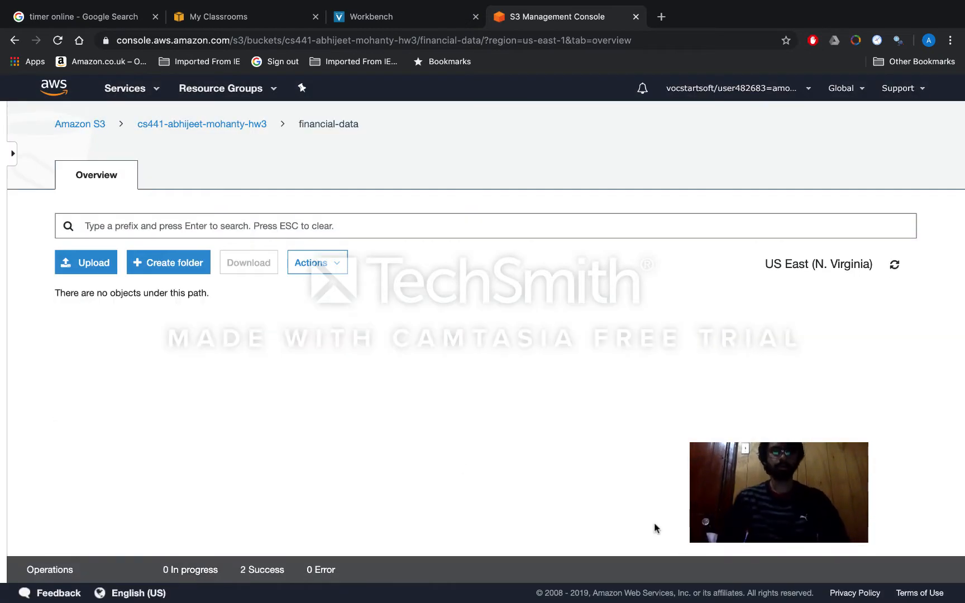
# Check the local financial-data CSVs in Finder, then open Upload at hw3's top level.
pyautogui.click(222, 127)
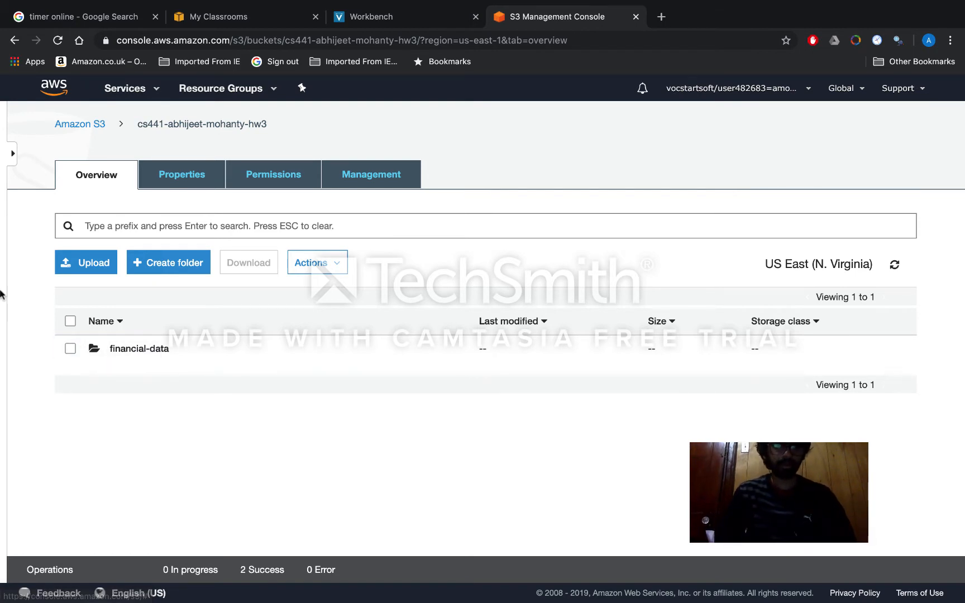
pyautogui.moveTo(2, 304)
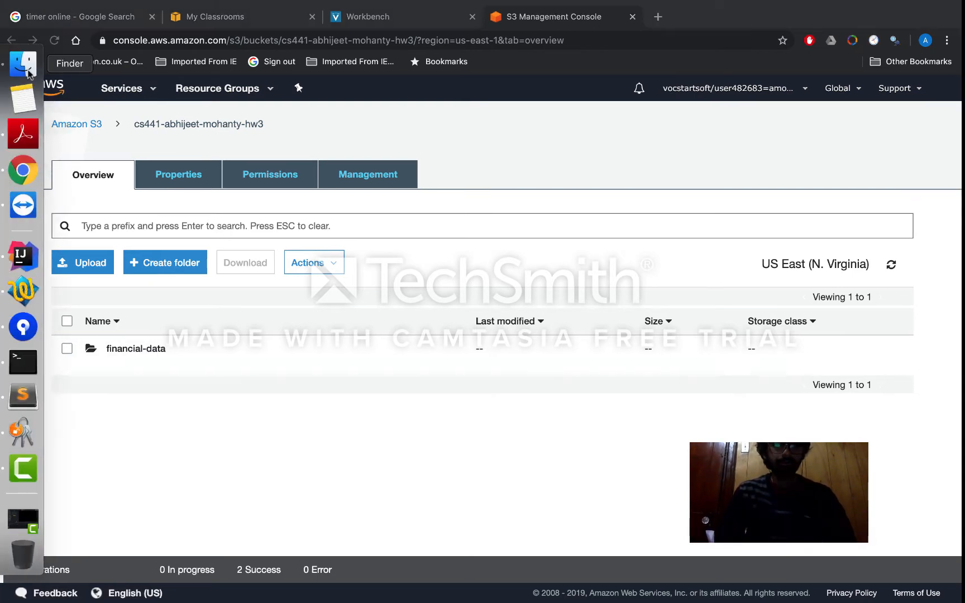
pyautogui.click(25, 66)
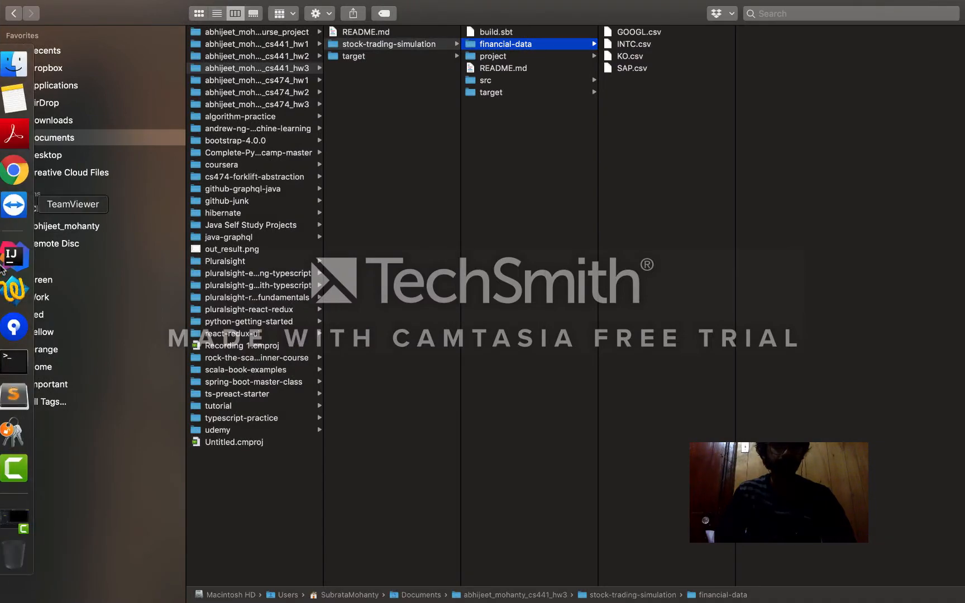
pyautogui.click(23, 171)
pyautogui.click(102, 267)
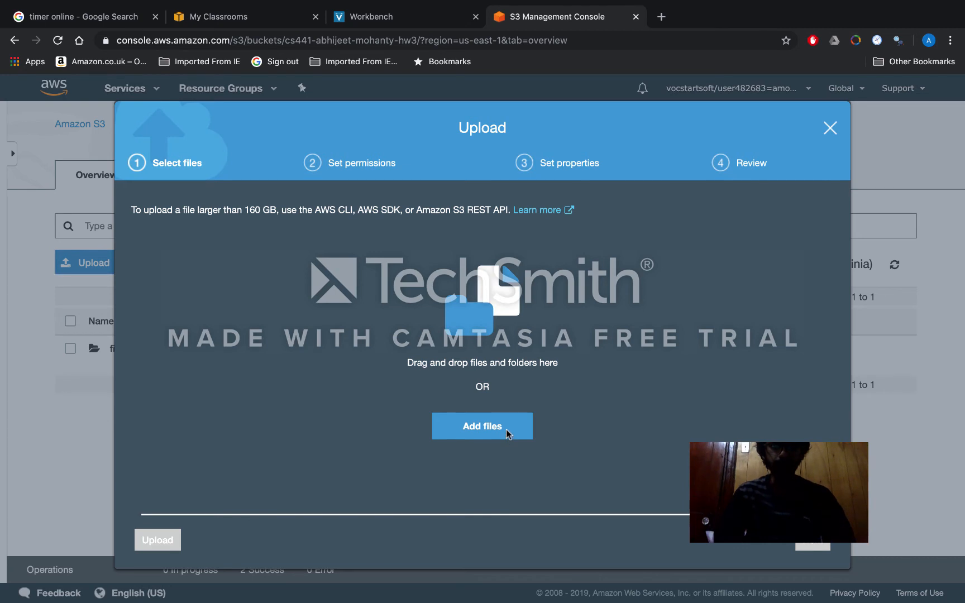
# Upload stock-trading-simulation-assembly-0.1.jar to hw3, then start an upload inside financial-data.
pyautogui.click(474, 425)
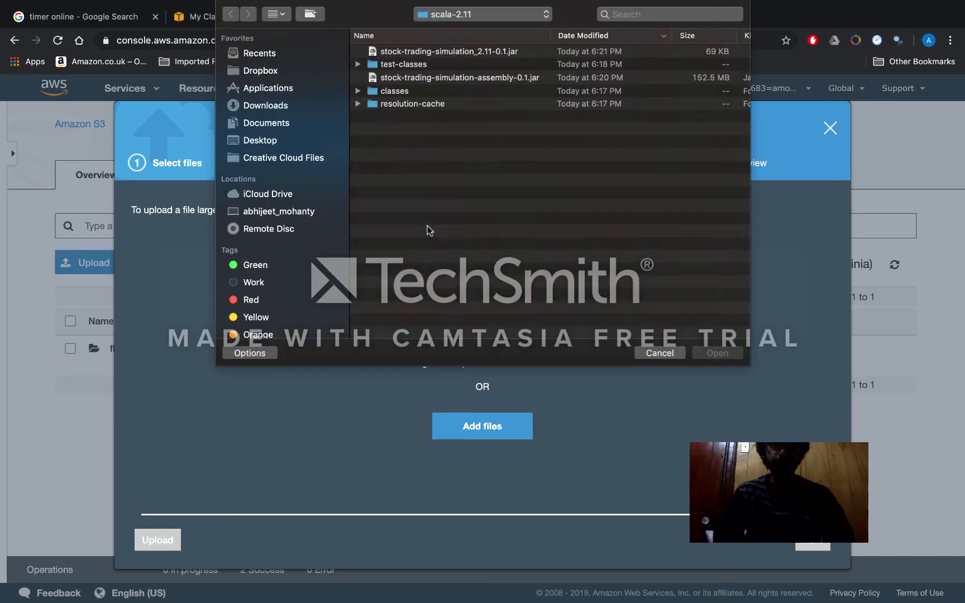
pyautogui.click(513, 64)
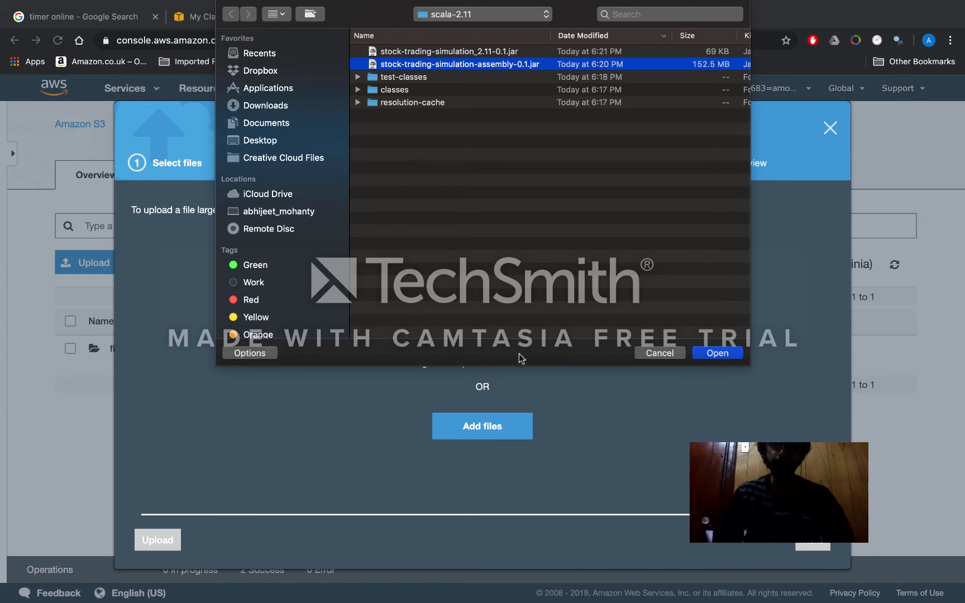
pyautogui.click(717, 353)
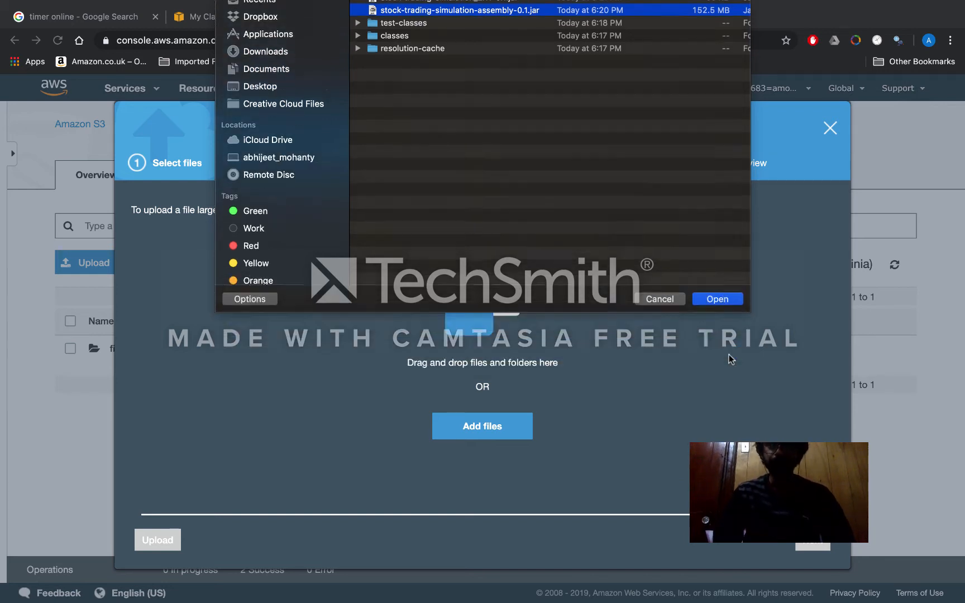
pyautogui.click(144, 538)
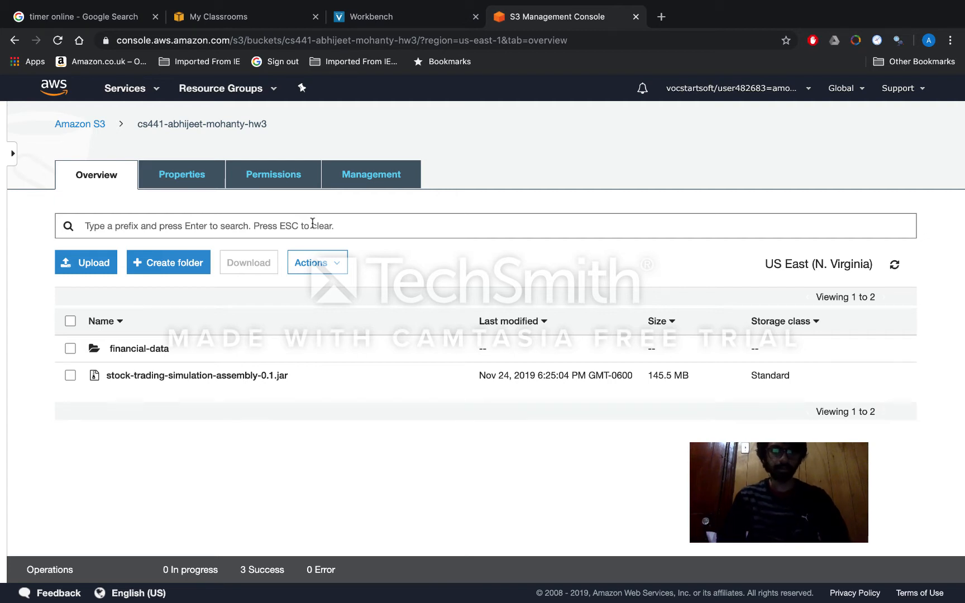
pyautogui.click(164, 348)
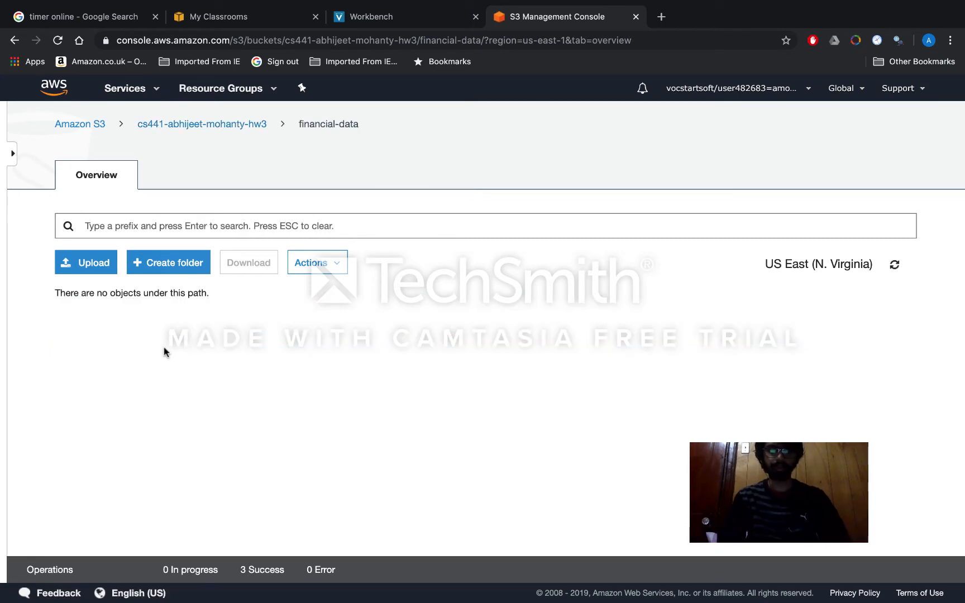
pyautogui.click(102, 267)
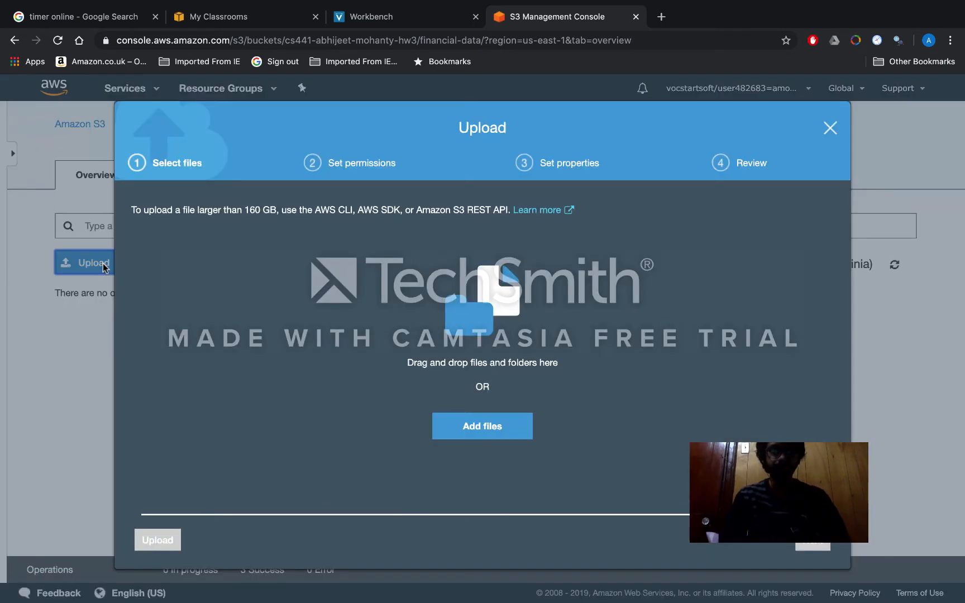
# Upload GOOGL.csv, KO.csv, INTC.csv and SAP.csv from Documents into financial-data.
pyautogui.click(493, 424)
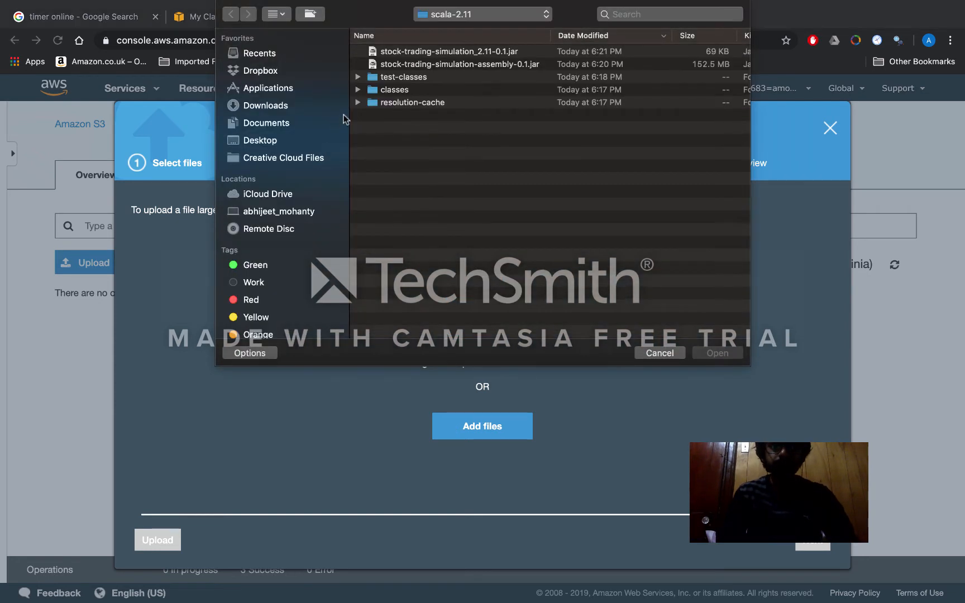
pyautogui.click(294, 124)
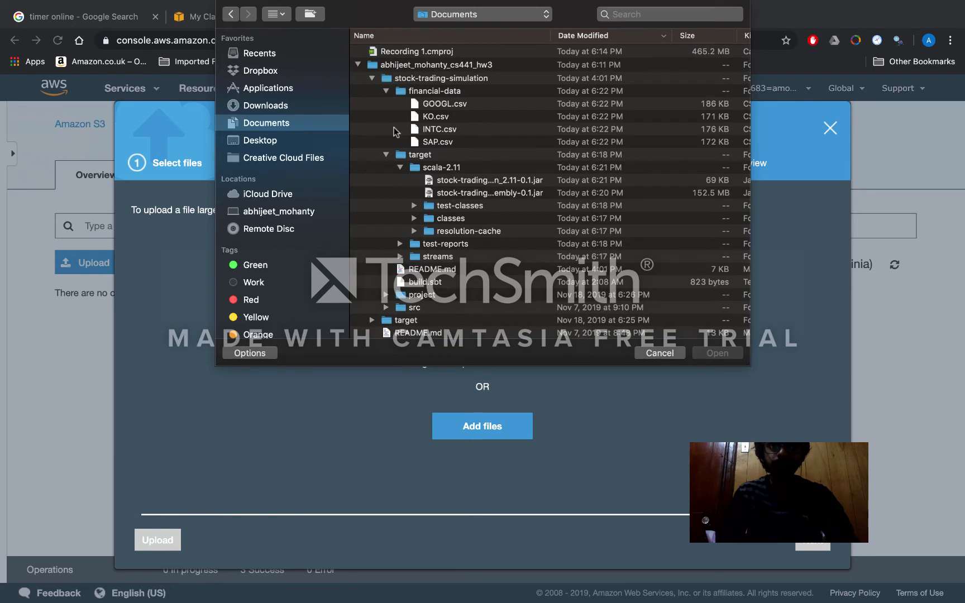
pyautogui.click(457, 103)
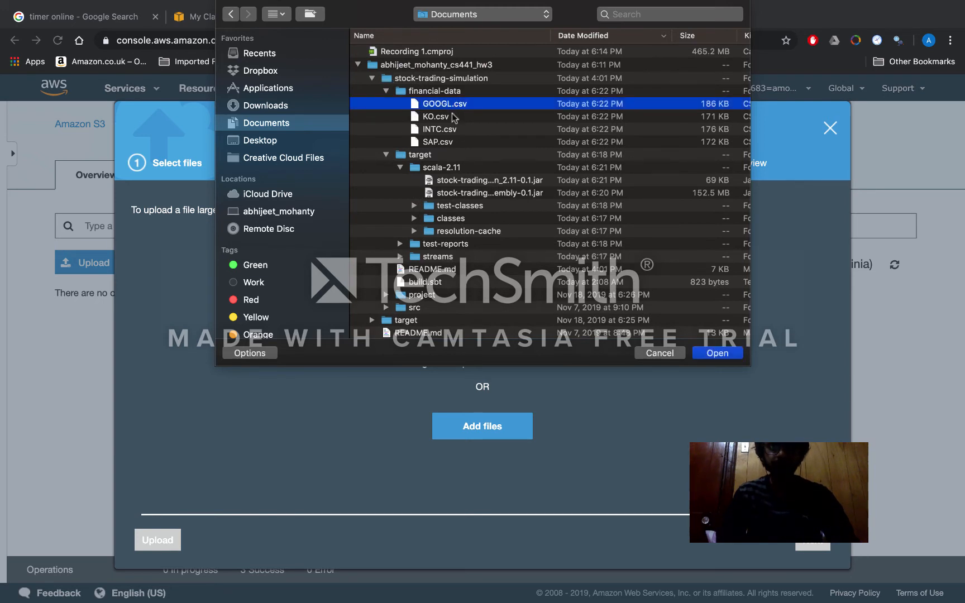
pyautogui.keyDown('super'); pyautogui.click(452, 115); pyautogui.keyUp('super')
pyautogui.keyDown('super'); pyautogui.click(446, 133); pyautogui.keyUp('super')
pyautogui.keyDown('super'); pyautogui.click(449, 142); pyautogui.keyUp('super')
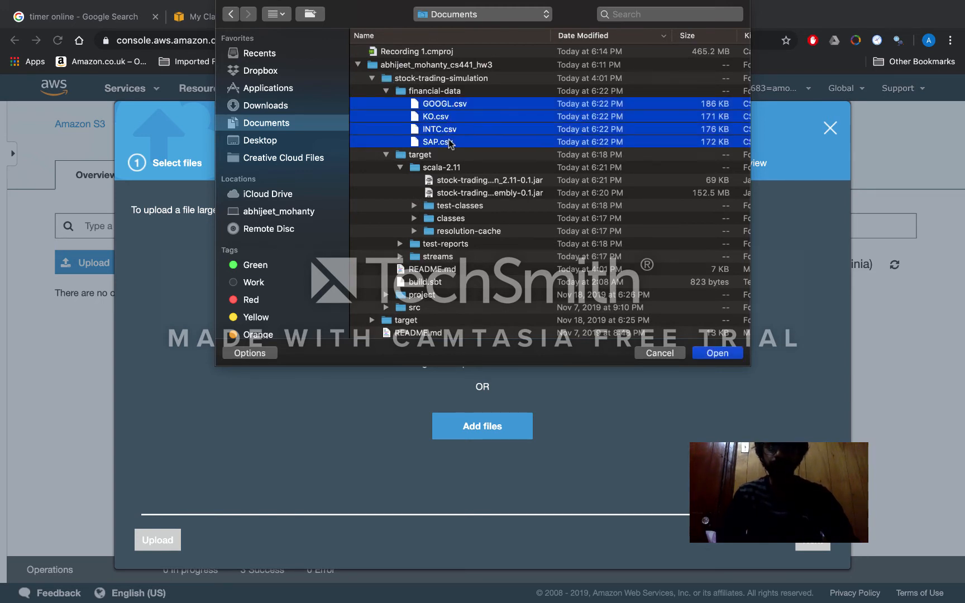
pyautogui.click(721, 354)
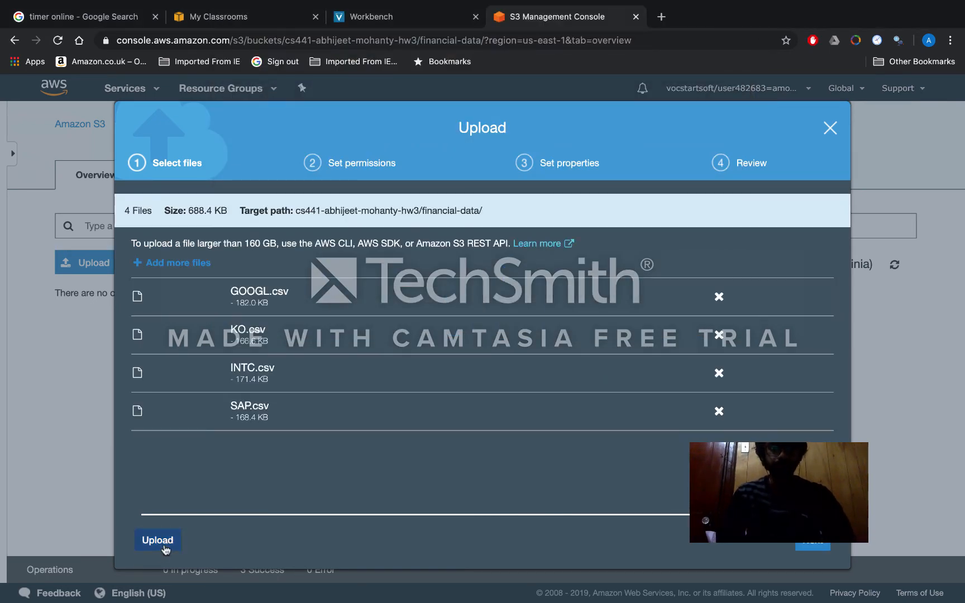
pyautogui.click(158, 540)
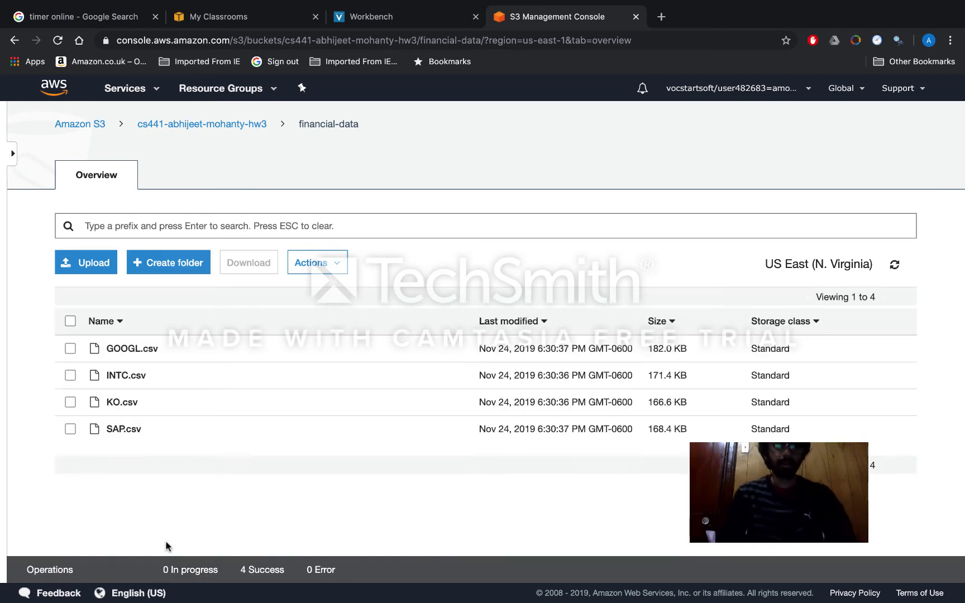
pyautogui.click(50, 89)
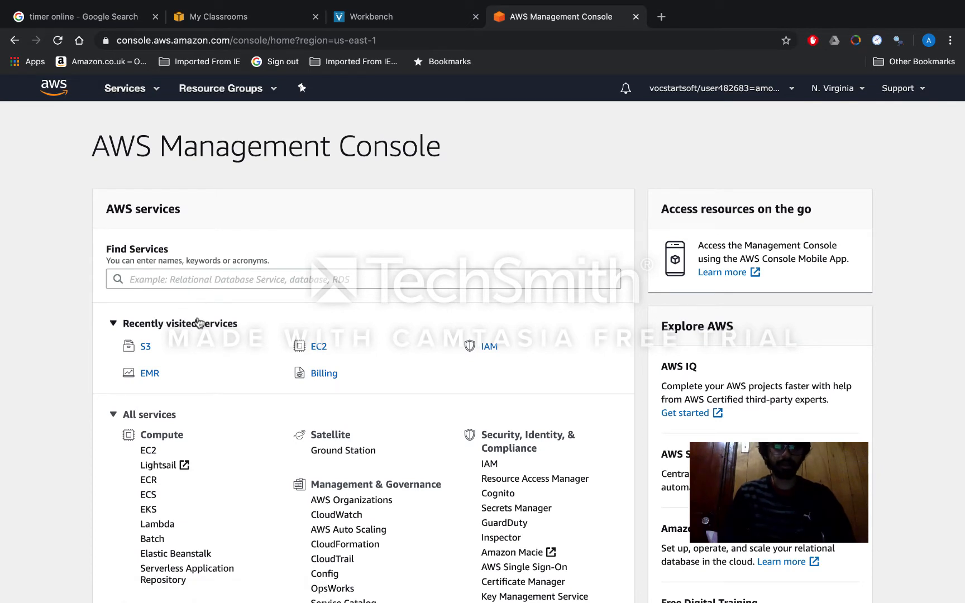
# Open EMR from recent services and start a new cluster with quick options.
pyautogui.click(152, 375)
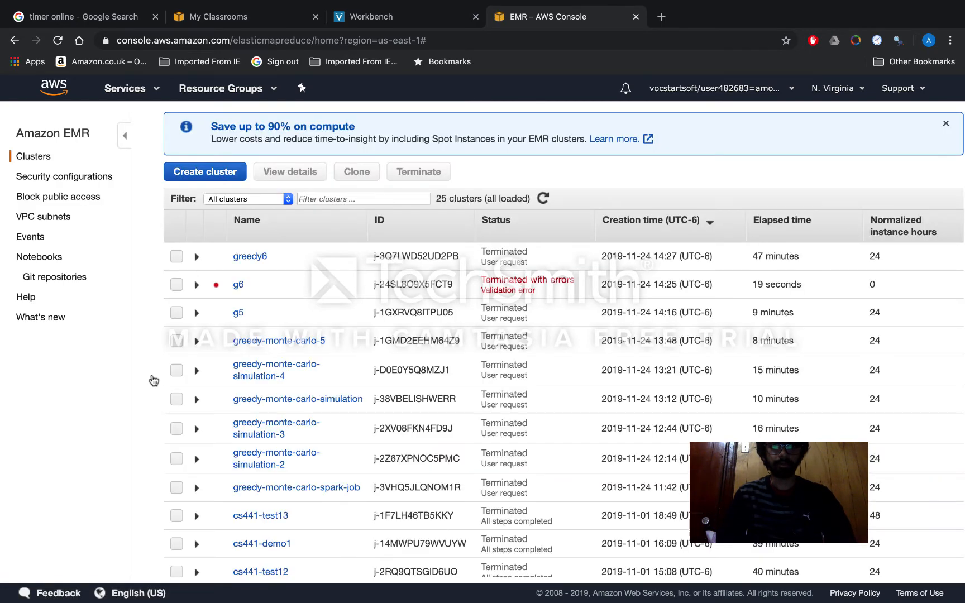
pyautogui.click(211, 173)
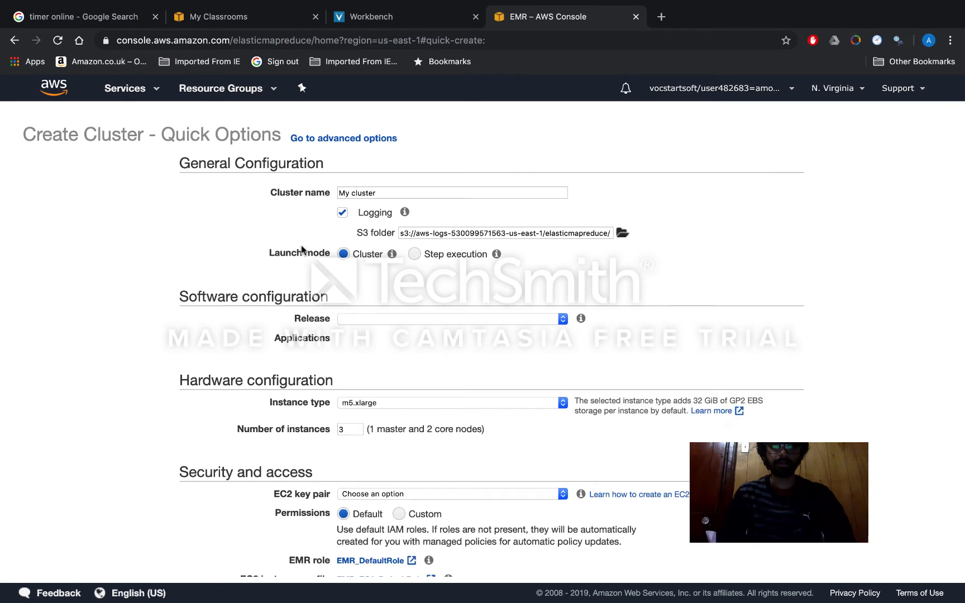
# Name the cluster greedy-monte-carlo-simulation-demo, log to the homework S3 bucket, and choose Spark.
pyautogui.tripleClick(412, 190)
pyautogui.write('greedy-monte-carlo-simulation-demo')
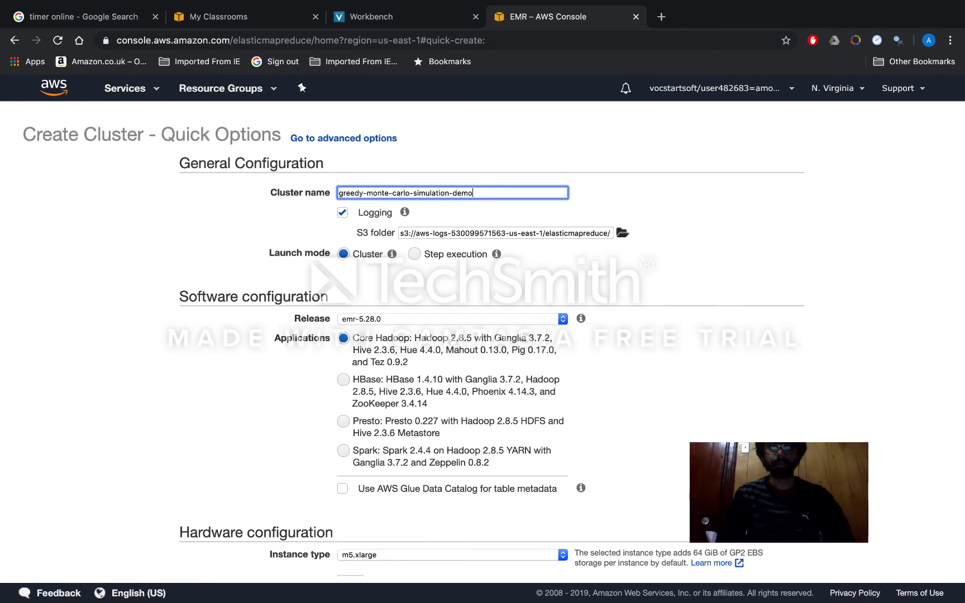
pyautogui.click(623, 234)
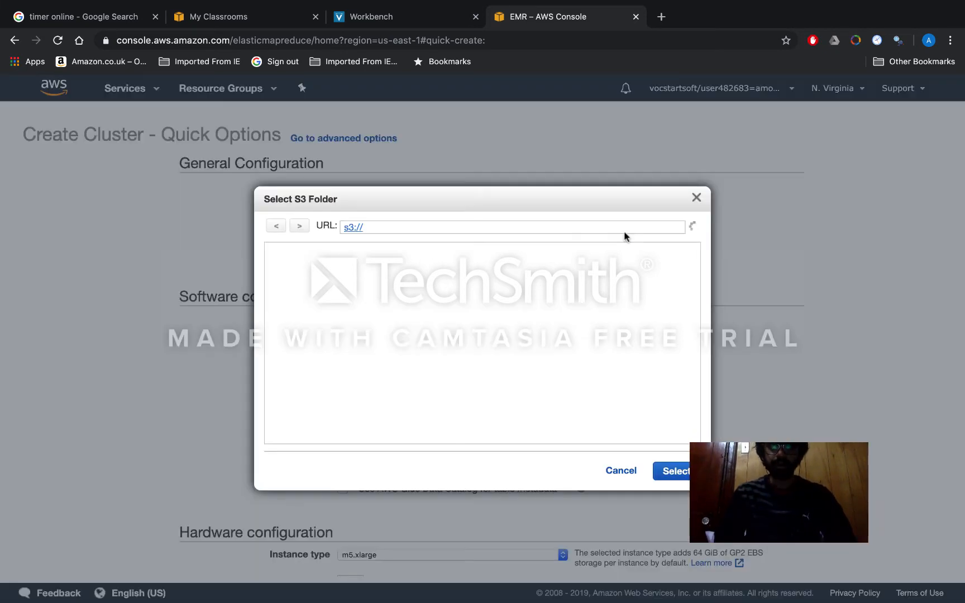
pyautogui.click(377, 267)
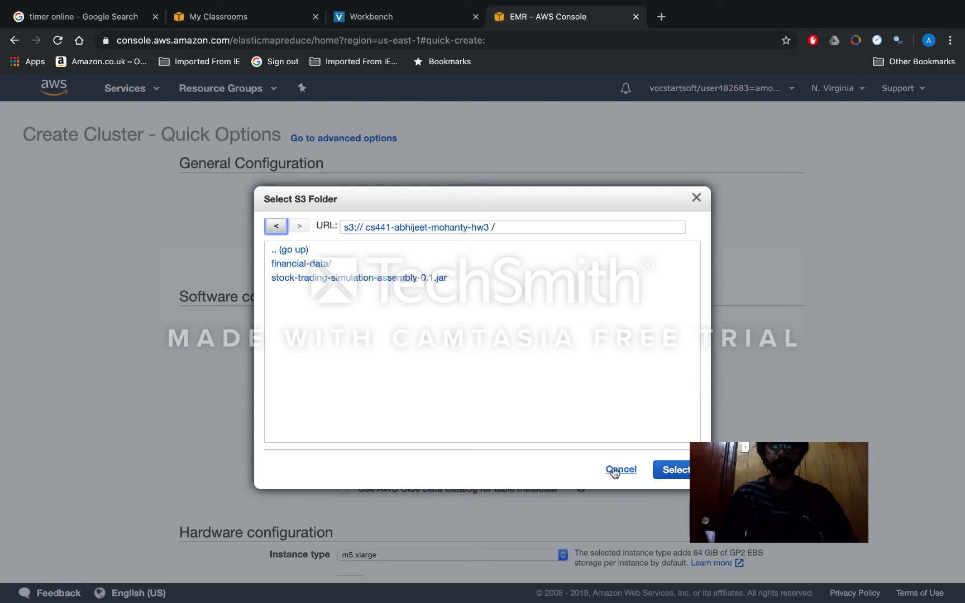
pyautogui.click(673, 470)
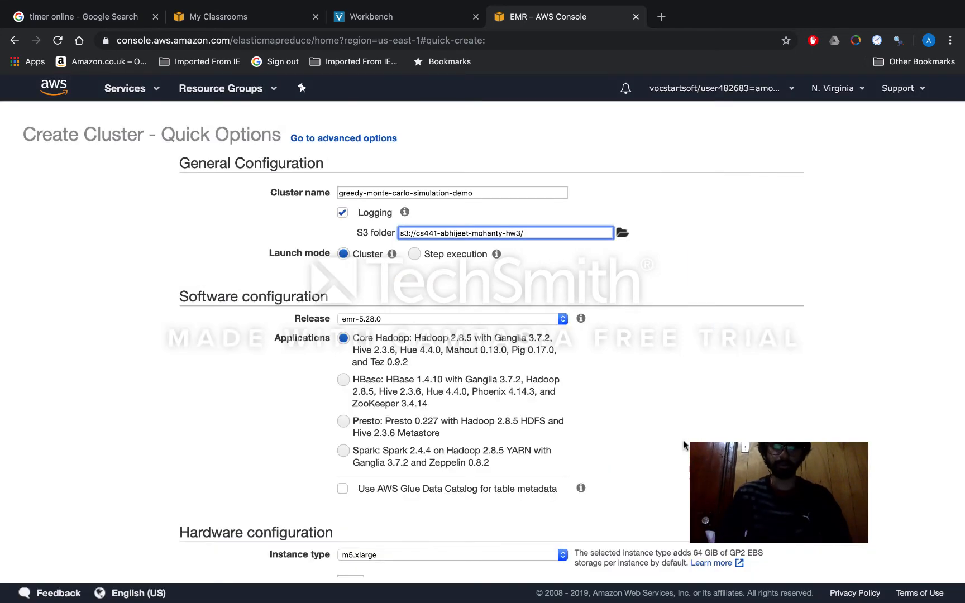
pyautogui.scroll(-3, 684, 400)
pyautogui.click(343, 304)
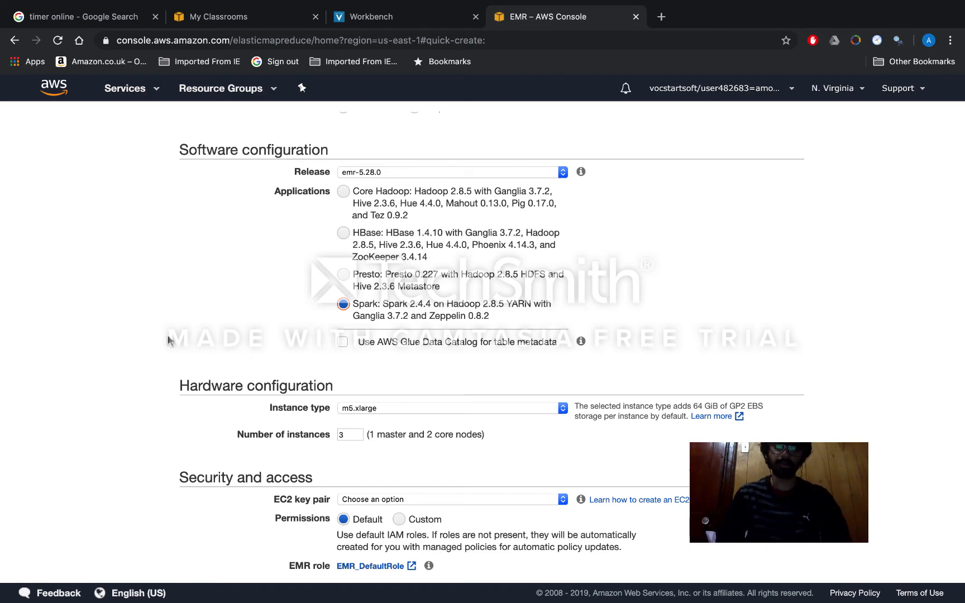
# Select the account's existing EC2 key pair and review the cluster form.
pyautogui.scroll(-2, 141, 349)
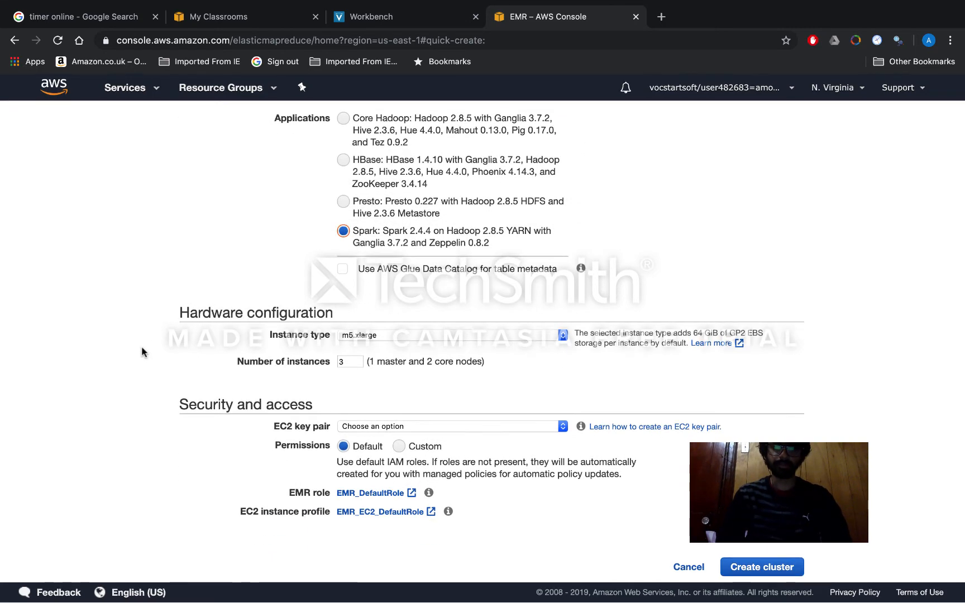
pyautogui.scroll(2, 294, 274)
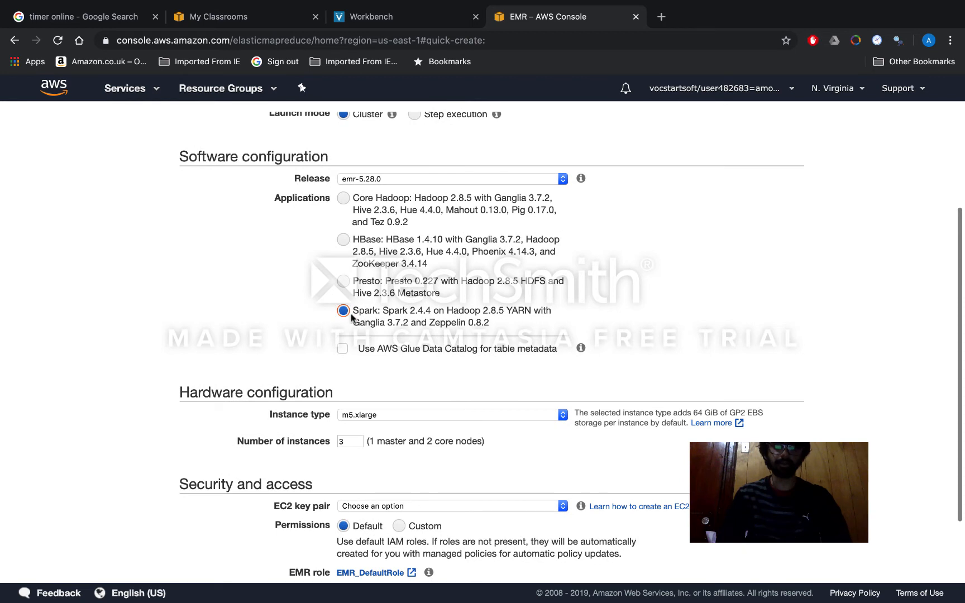
pyautogui.scroll(-2, 218, 359)
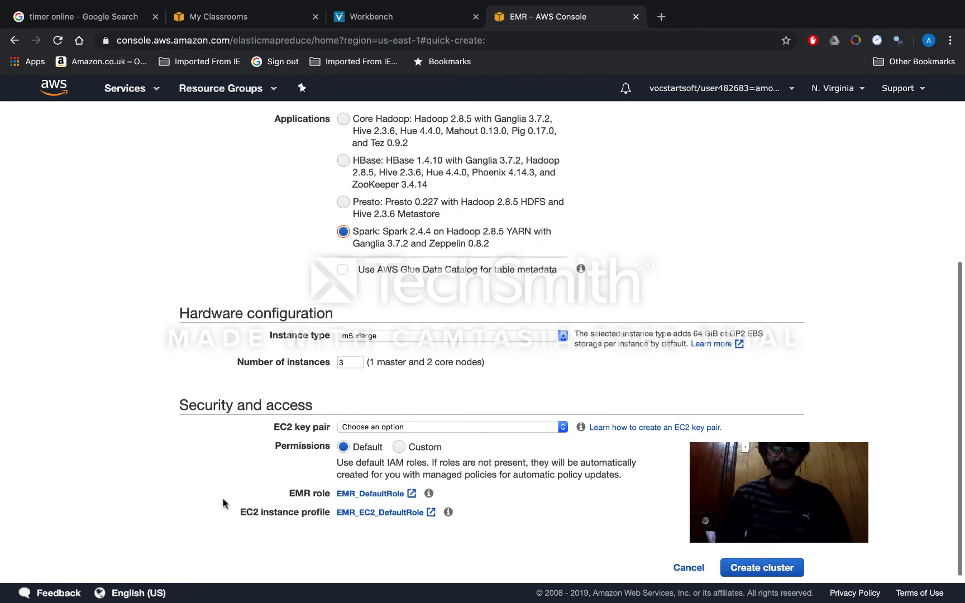
pyautogui.click(560, 429)
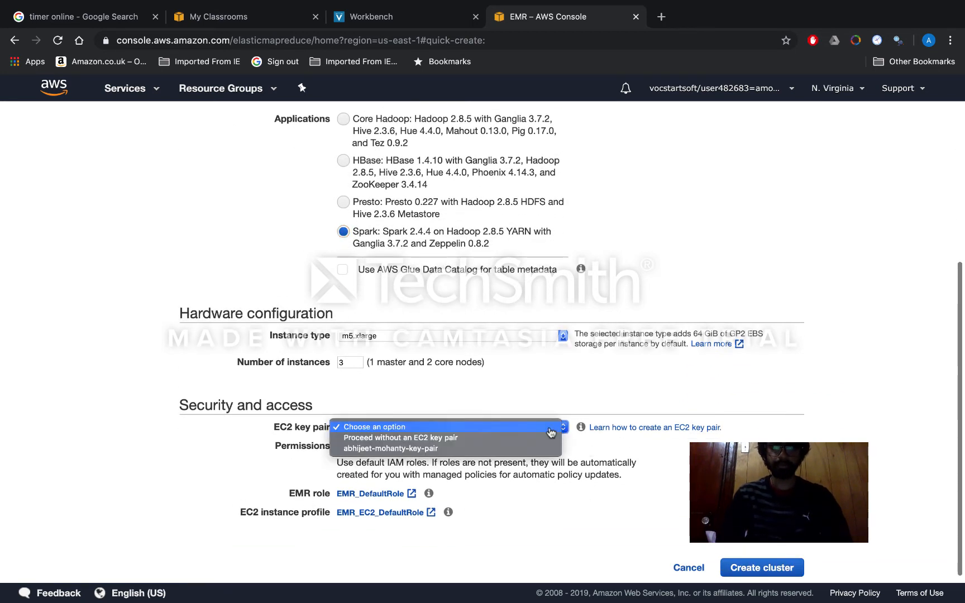
pyautogui.click(528, 450)
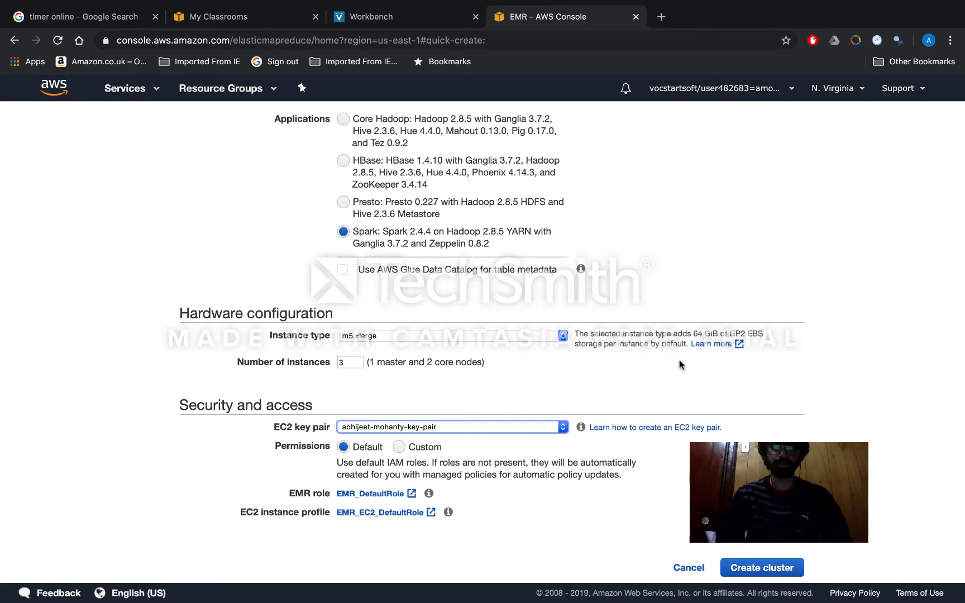
pyautogui.scroll(4, 679, 375)
pyautogui.scroll(-4, 678, 370)
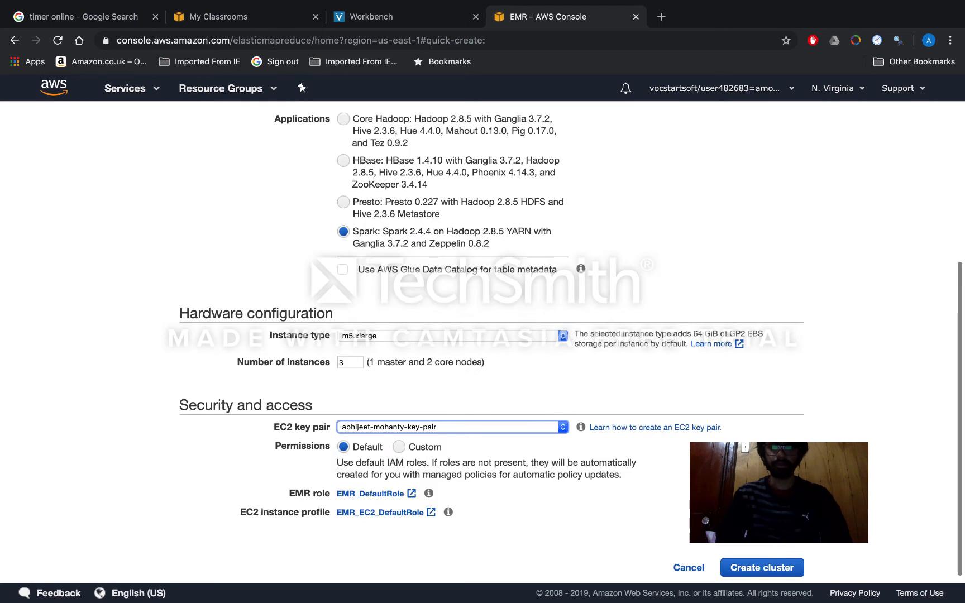
pyautogui.scroll(4, 572, 343)
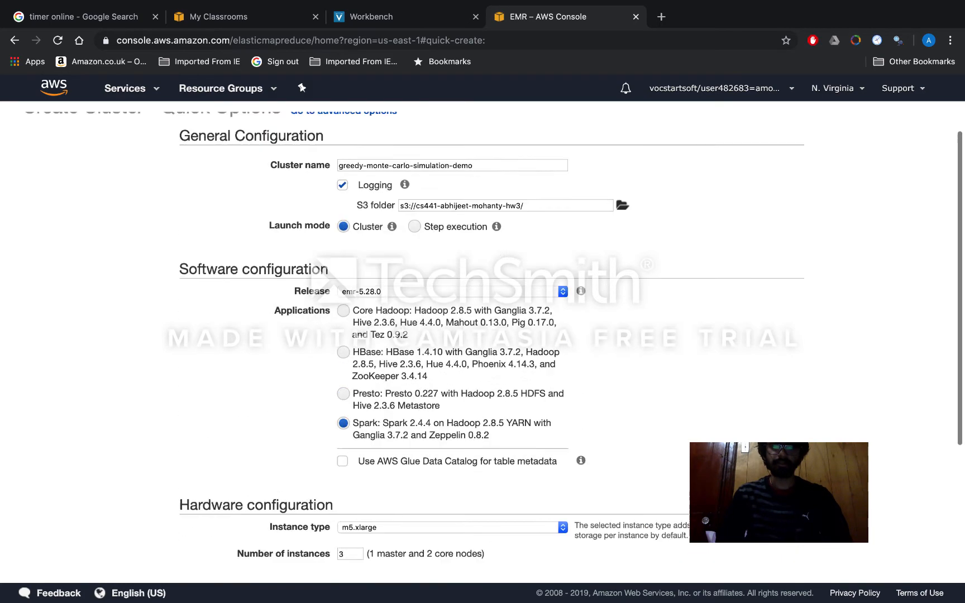
pyautogui.scroll(-4, 571, 343)
# Create the cluster, add a Spark application step, and bring up the job's paths in TextWrangler.
pyautogui.click(759, 566)
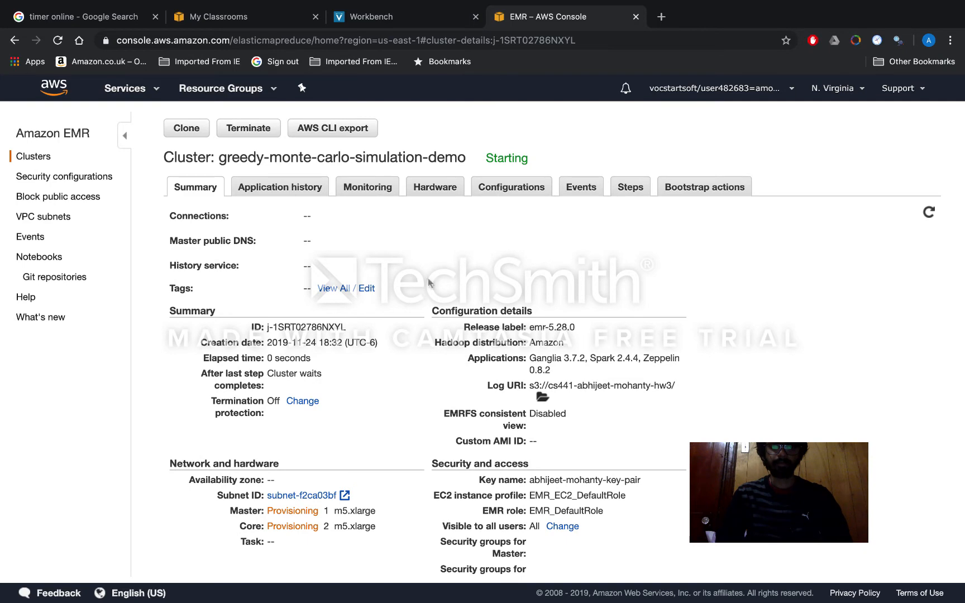
pyautogui.click(627, 192)
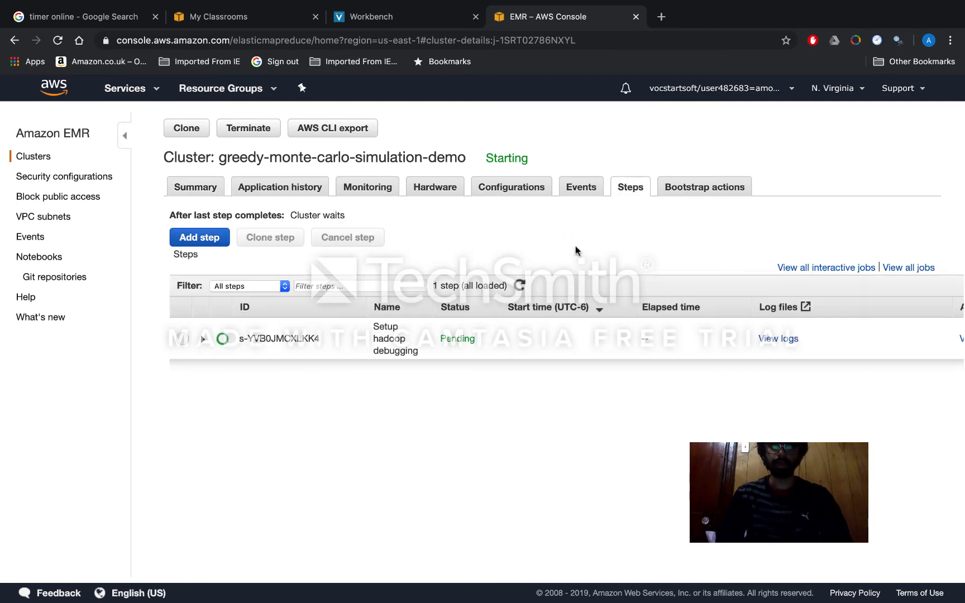
pyautogui.click(215, 241)
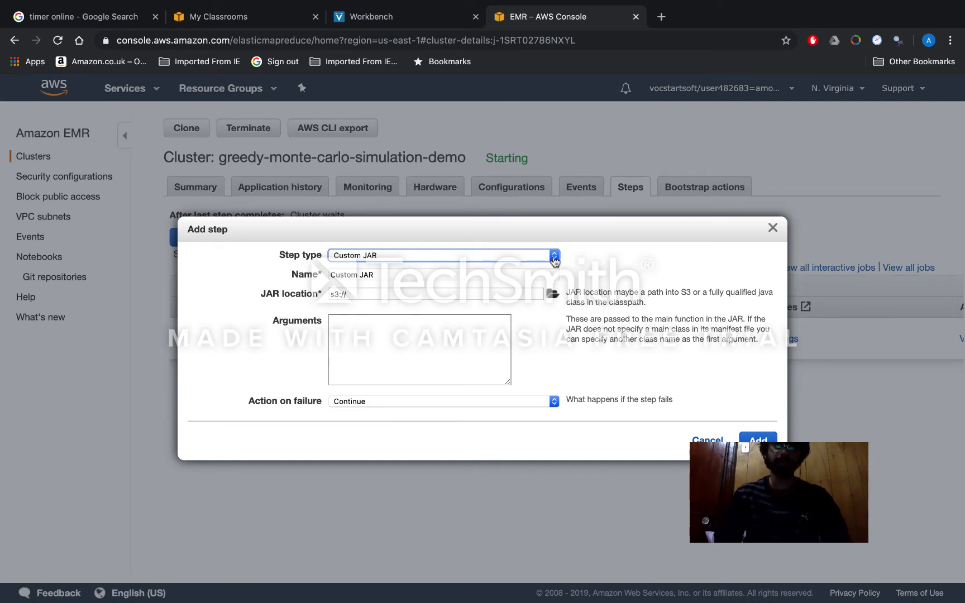
pyautogui.click(554, 260)
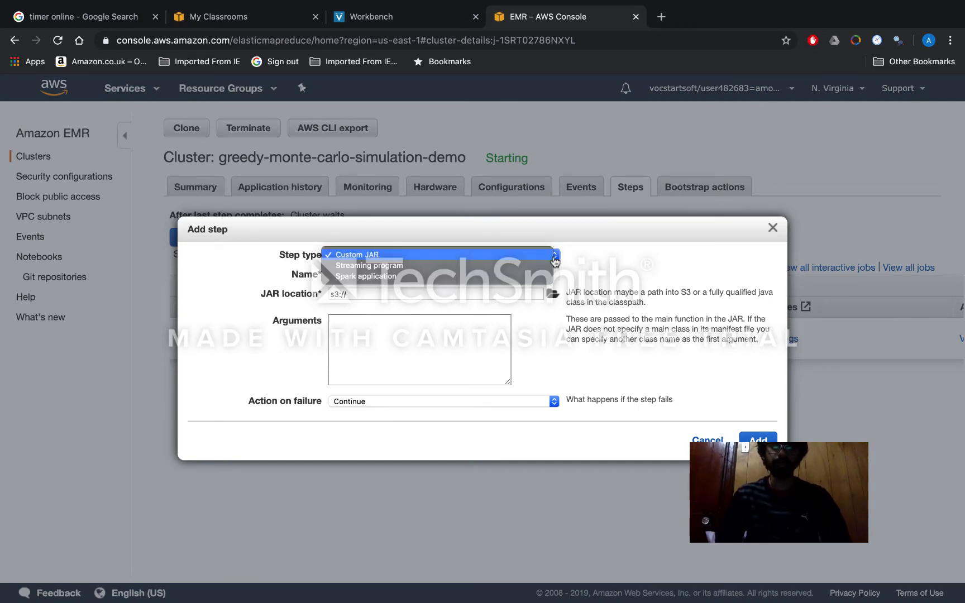
pyautogui.click(519, 283)
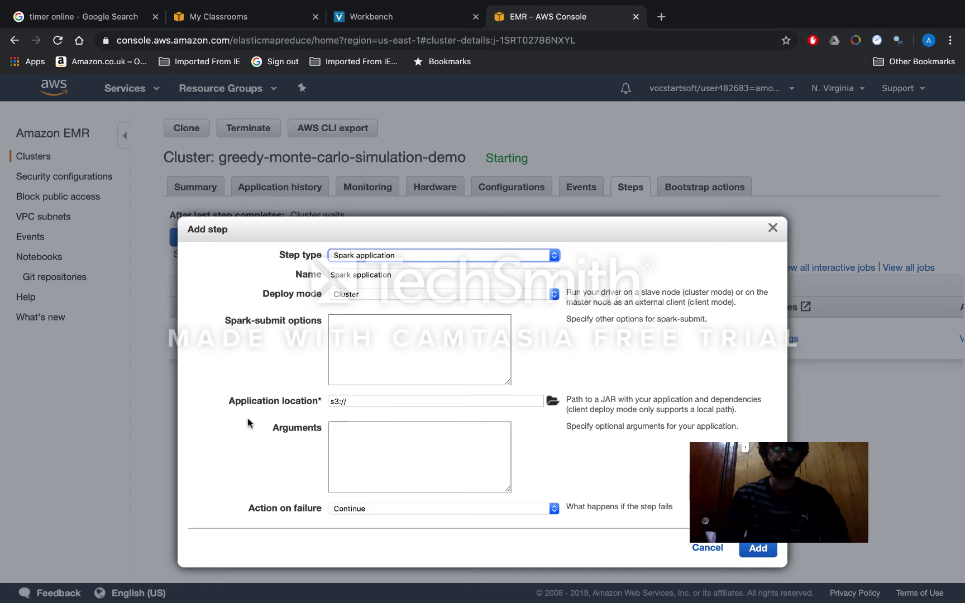
pyautogui.moveTo(18, 256)
pyautogui.click(18, 288)
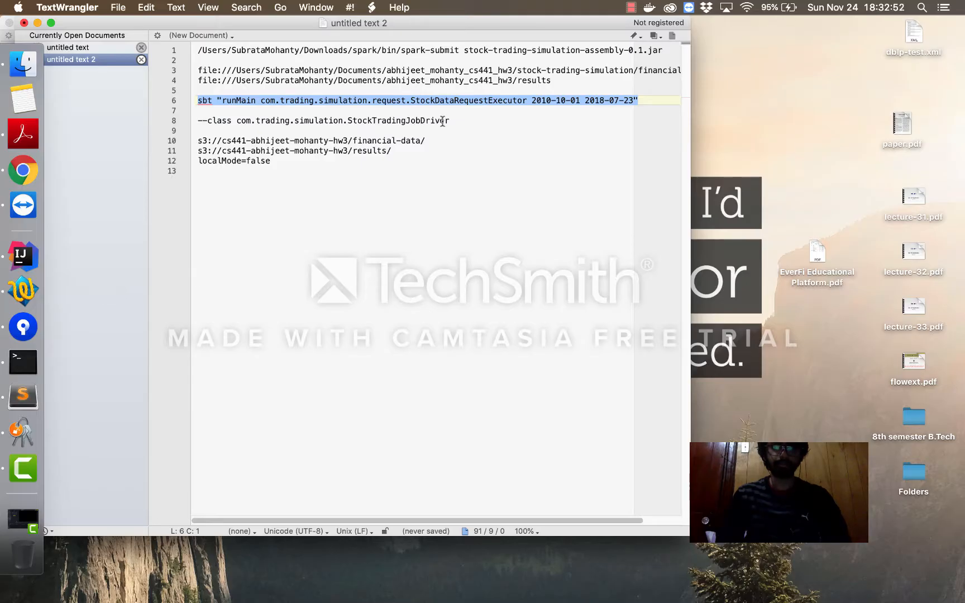
# Copy '--class com.trading.simulation.StockTradingJobDriver' from the notes into the Spark-submit options field.
pyautogui.moveTo(455, 121); pyautogui.dragTo(154, 121)
pyautogui.press('super+c')
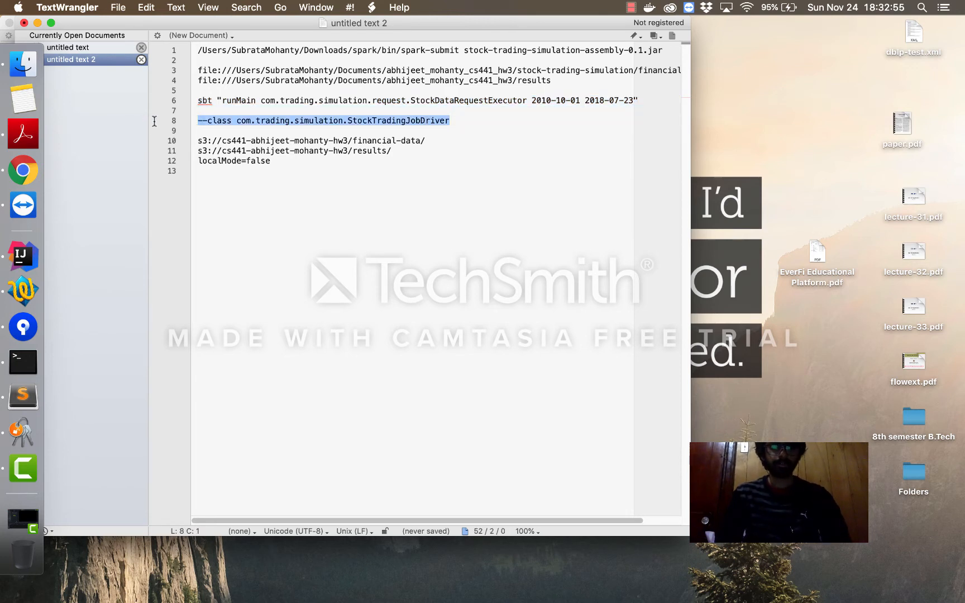
pyautogui.click(23, 170)
pyautogui.click(360, 335)
pyautogui.press('super+v')
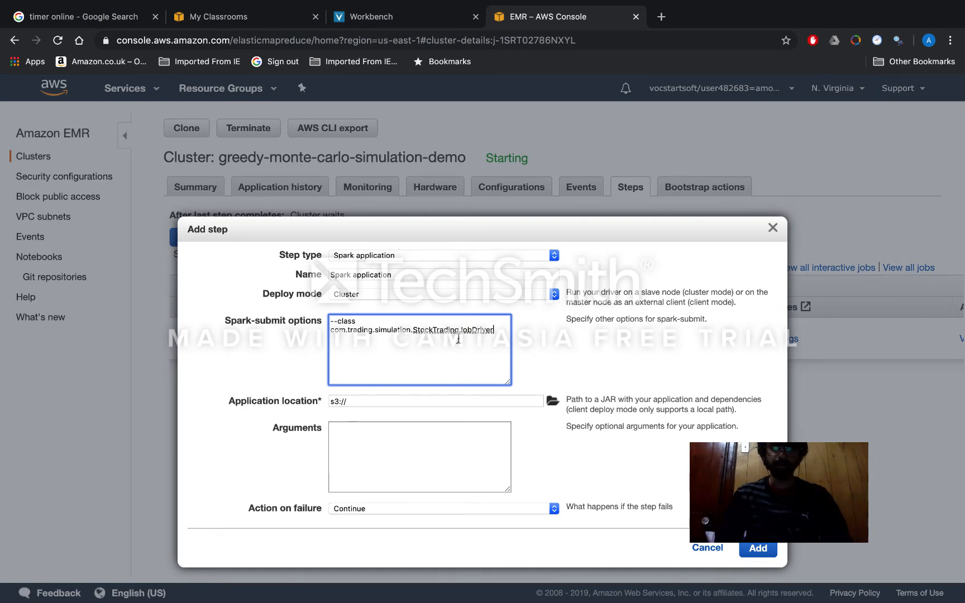
# Set the application location to stock-trading-simulation-assembly-0.1.jar in the hw3 S3 bucket.
pyautogui.click(553, 400)
pyautogui.click(391, 266)
pyautogui.click(398, 279)
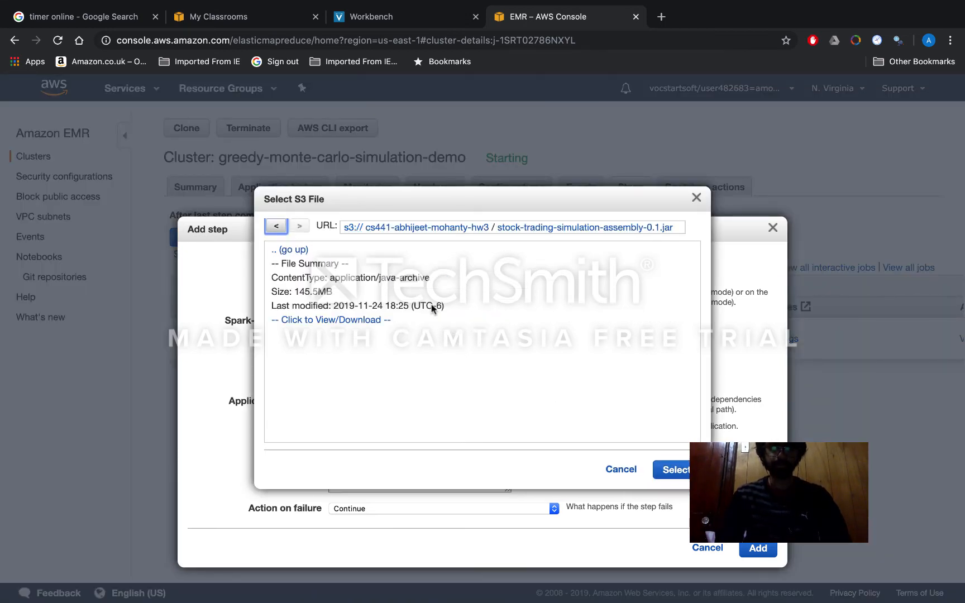
pyautogui.click(672, 472)
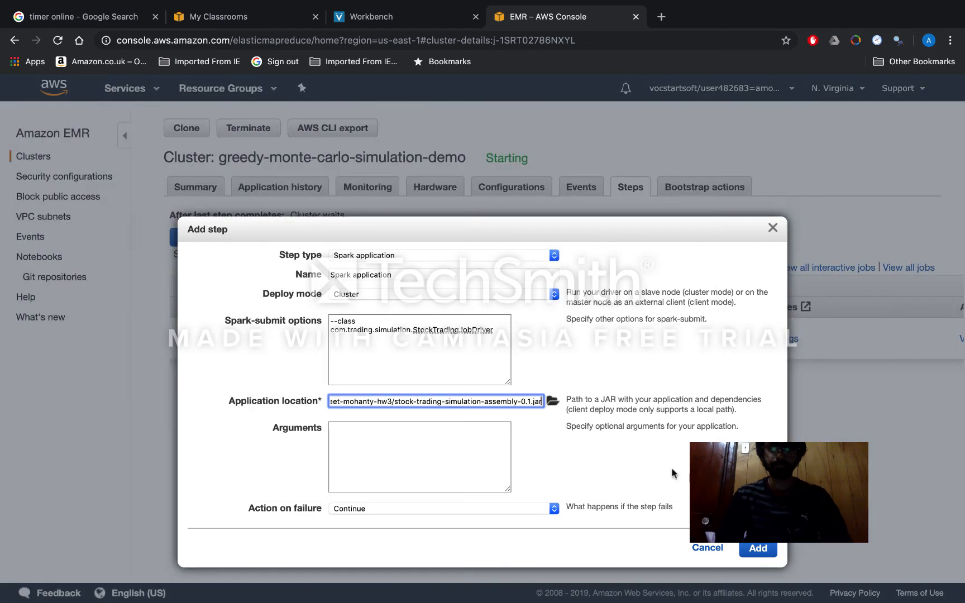
# Select the three argument lines 10–12 in the TextWrangler notes.
pyautogui.click(356, 430)
pyautogui.moveTo(1, 363)
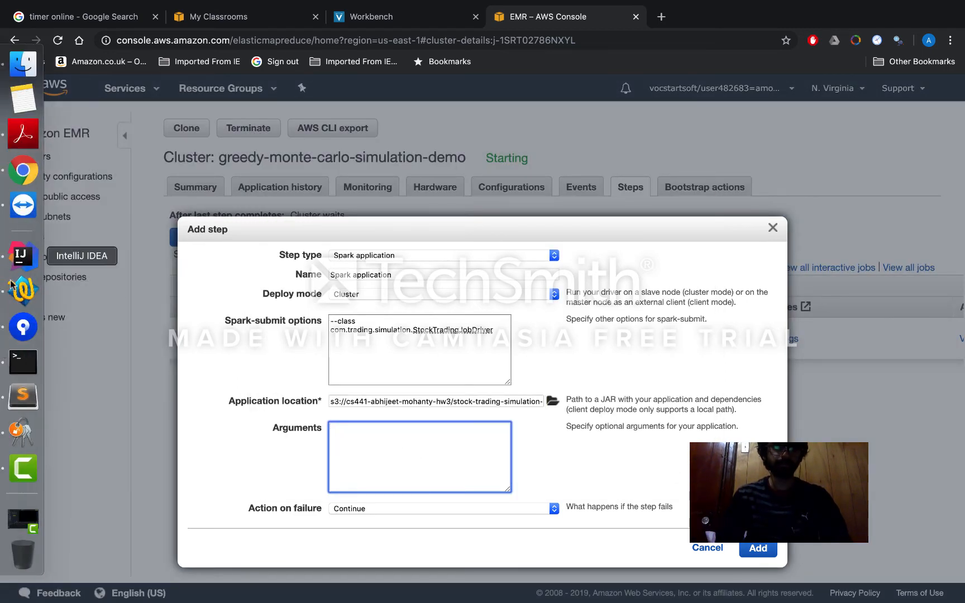
pyautogui.click(16, 109)
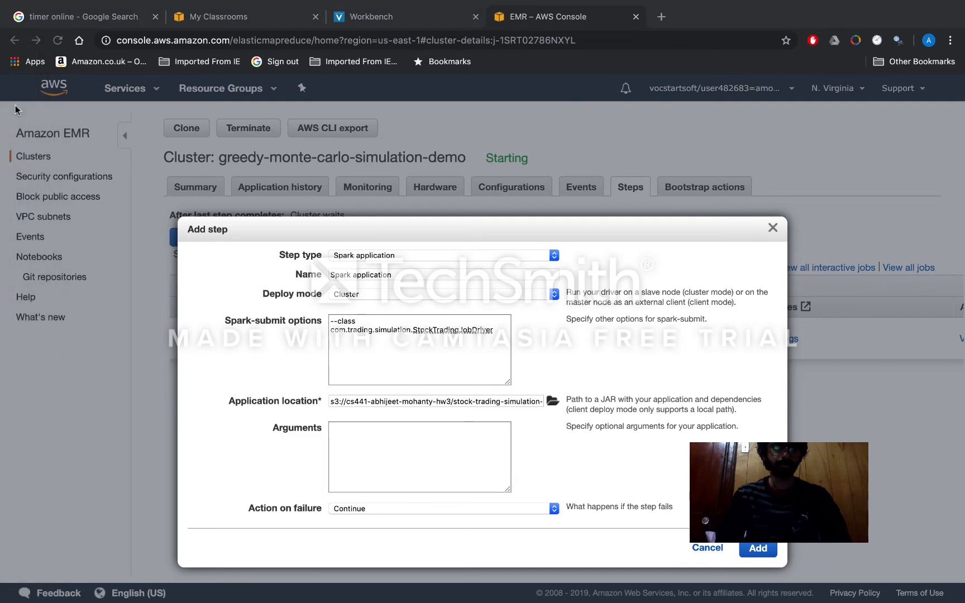
pyautogui.click(18, 293)
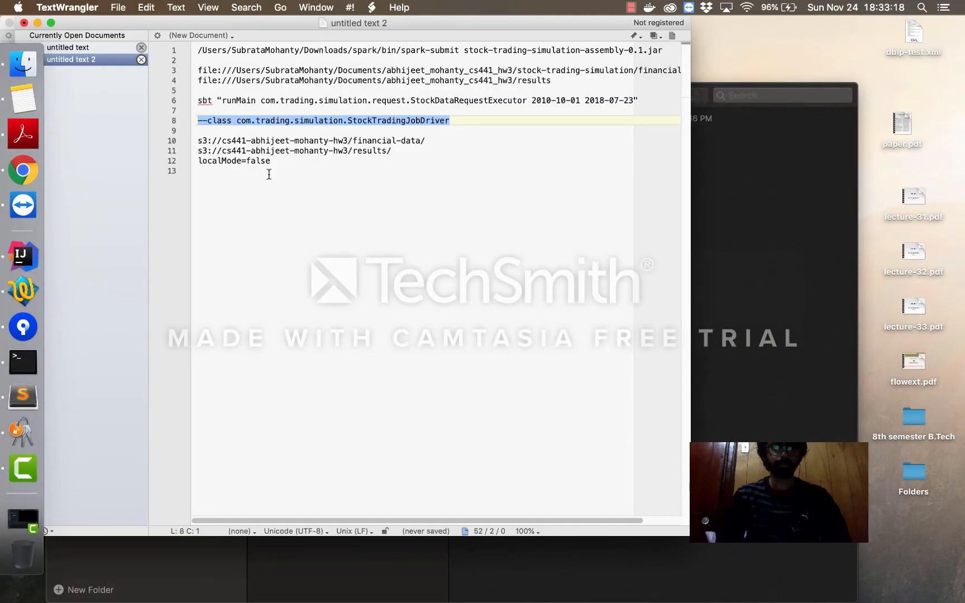
pyautogui.moveTo(286, 160); pyautogui.dragTo(172, 140)
pyautogui.press('super+c')
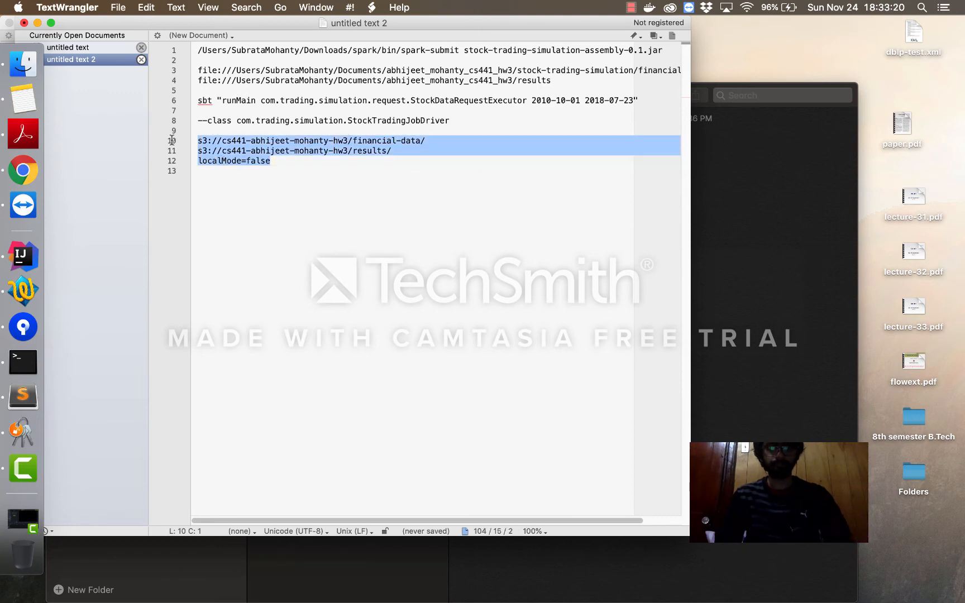
# Paste the financial-data input, results output and localMode=false into the step's Arguments.
pyautogui.click(23, 180)
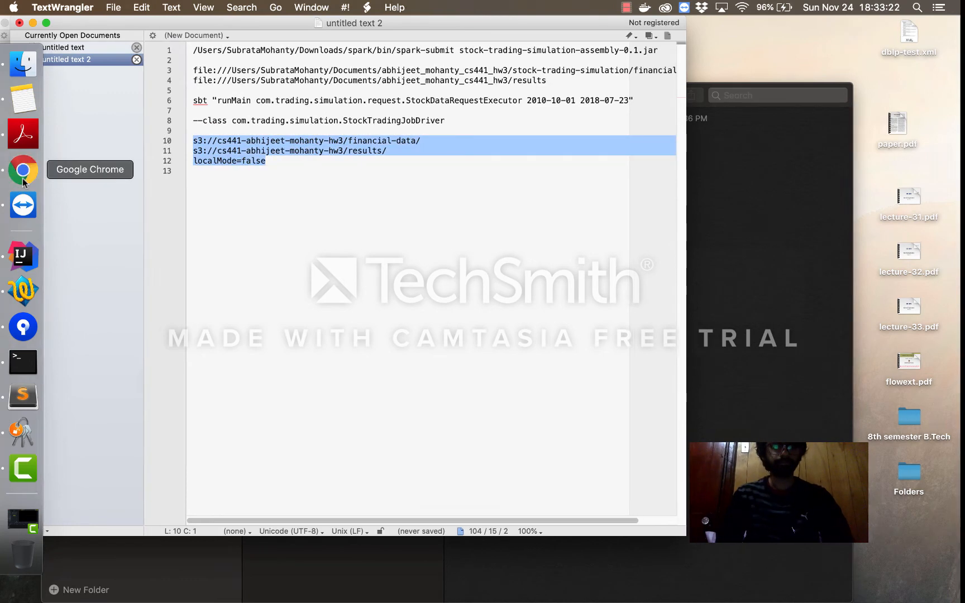
pyautogui.click(347, 426)
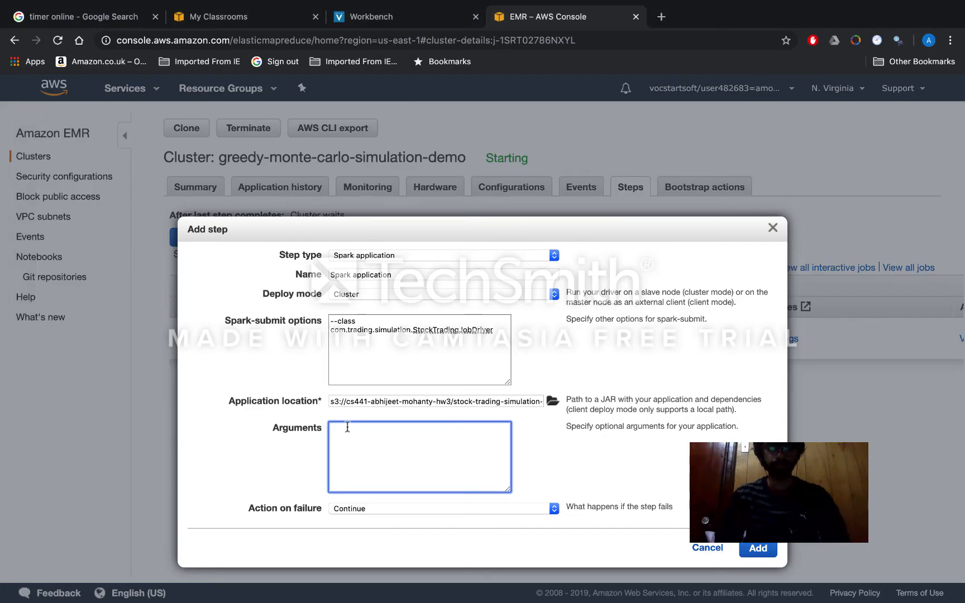
pyautogui.press('super+v')
# Keep Continue as the action on failure and add the Spark application step.
pyautogui.click(555, 509)
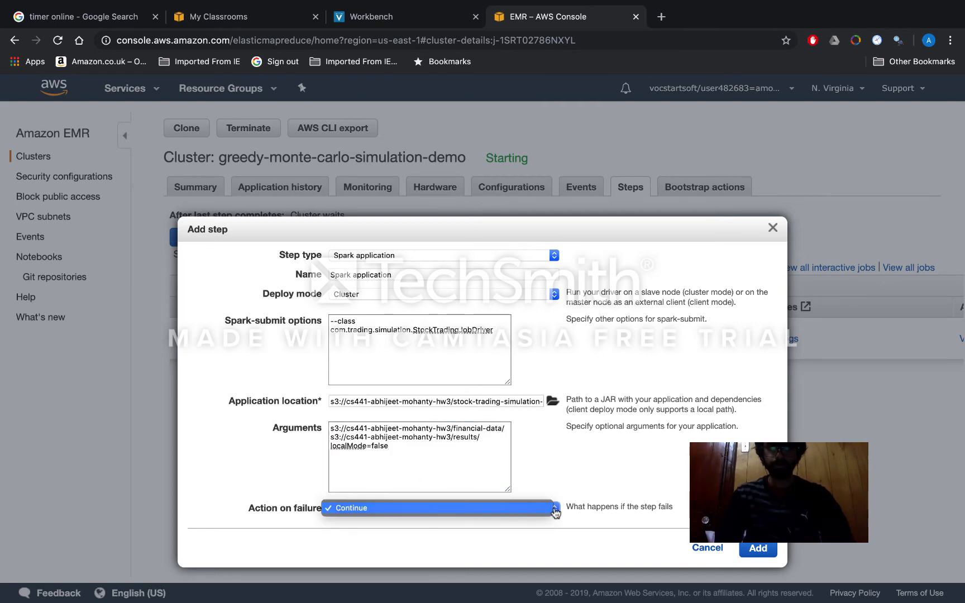
pyautogui.click(554, 509)
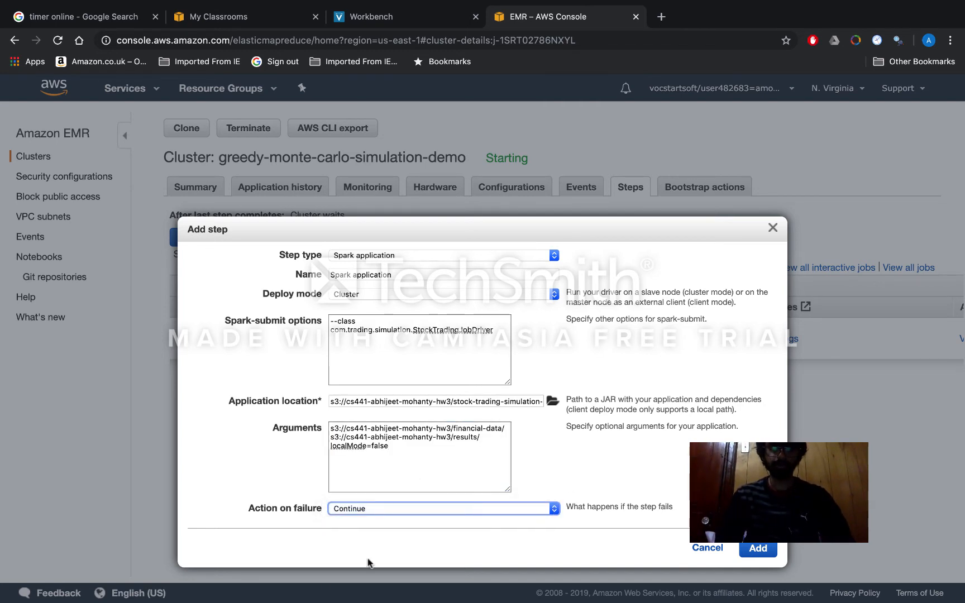
pyautogui.click(553, 513)
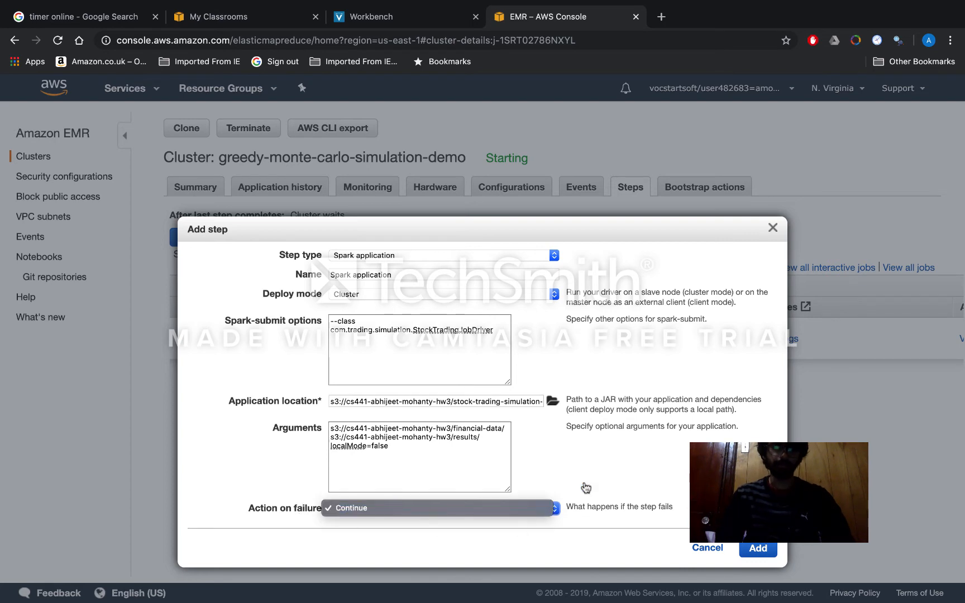
pyautogui.click(586, 486)
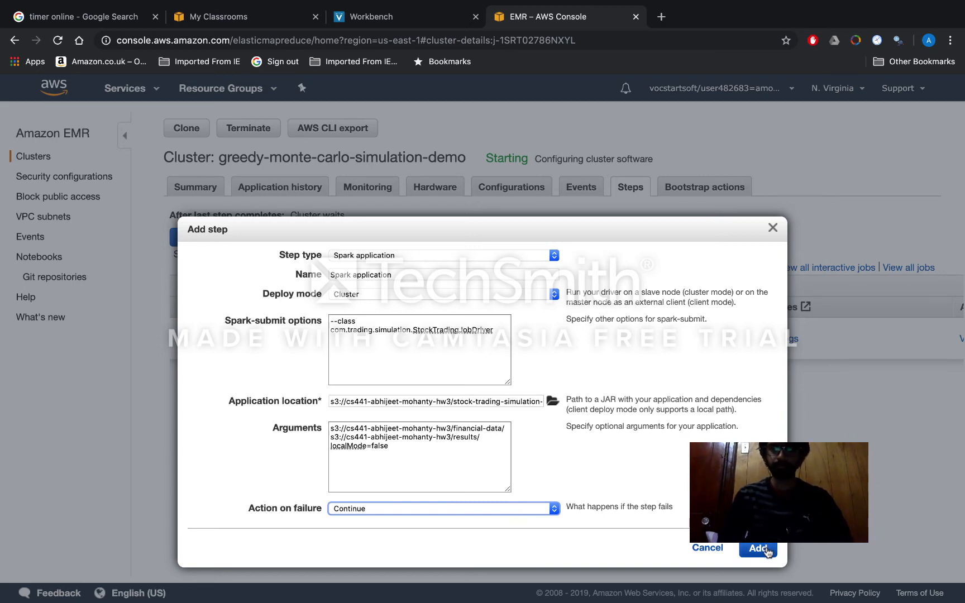
pyautogui.click(760, 549)
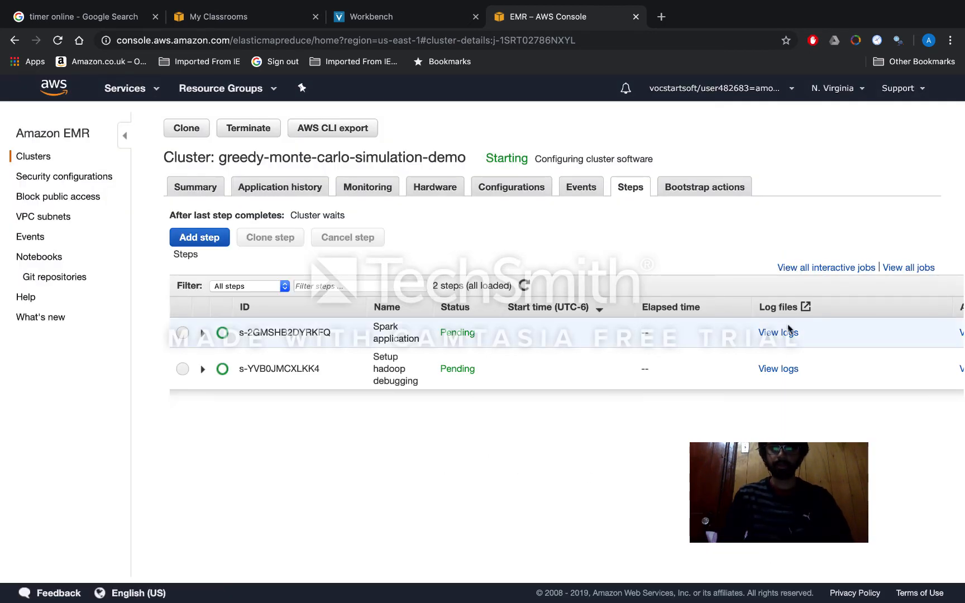
# Check the cluster summary, then view the Steps list and refresh the Spark step's log files.
pyautogui.click(202, 188)
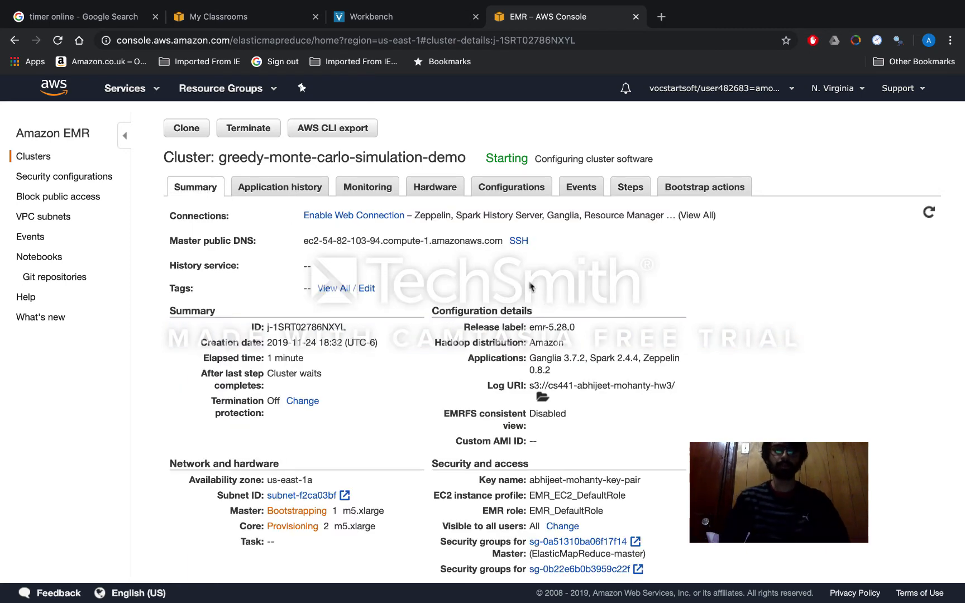
pyautogui.scroll(-1, 530, 287)
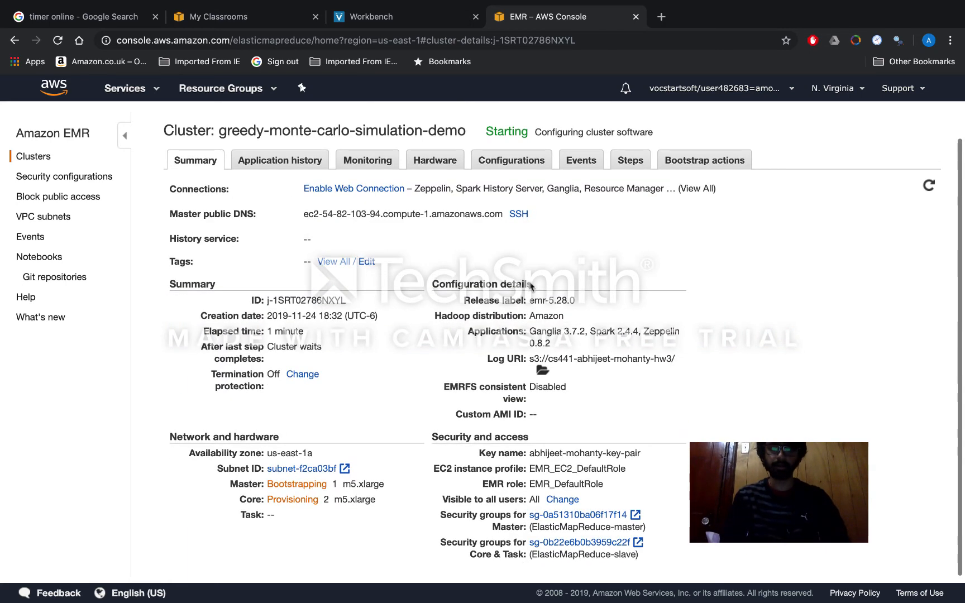
pyautogui.scroll(1, 529, 283)
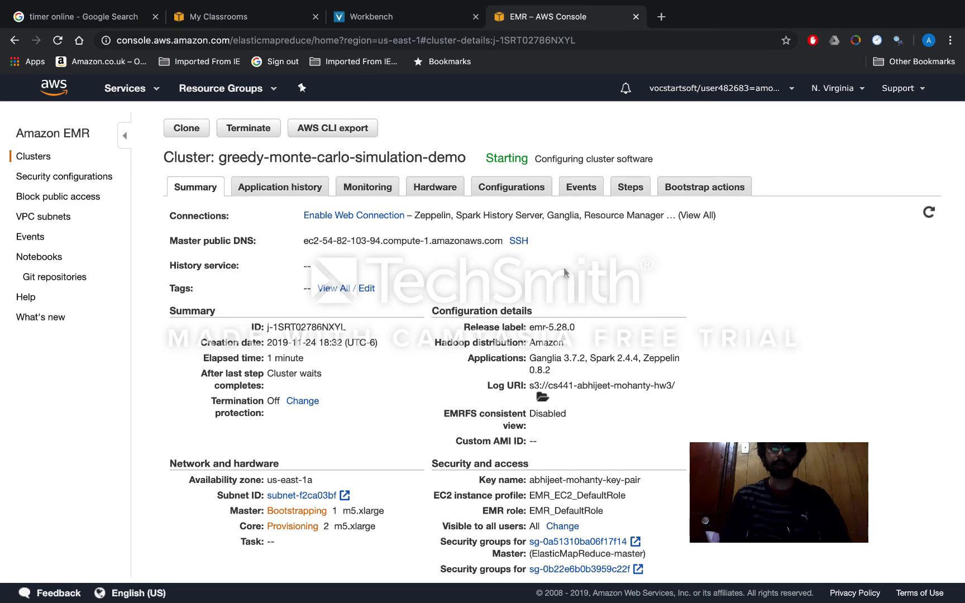
pyautogui.click(631, 193)
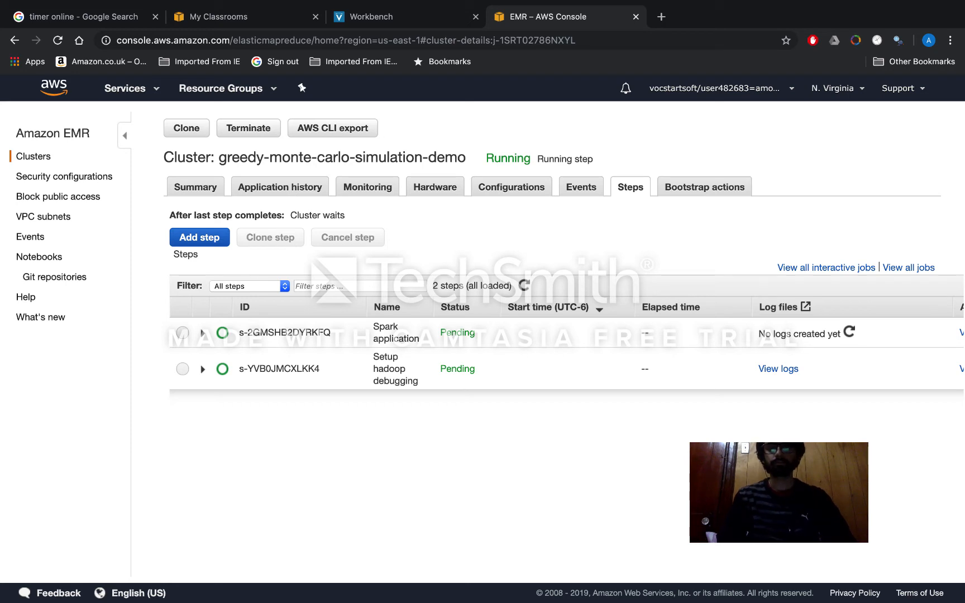
pyautogui.click(850, 332)
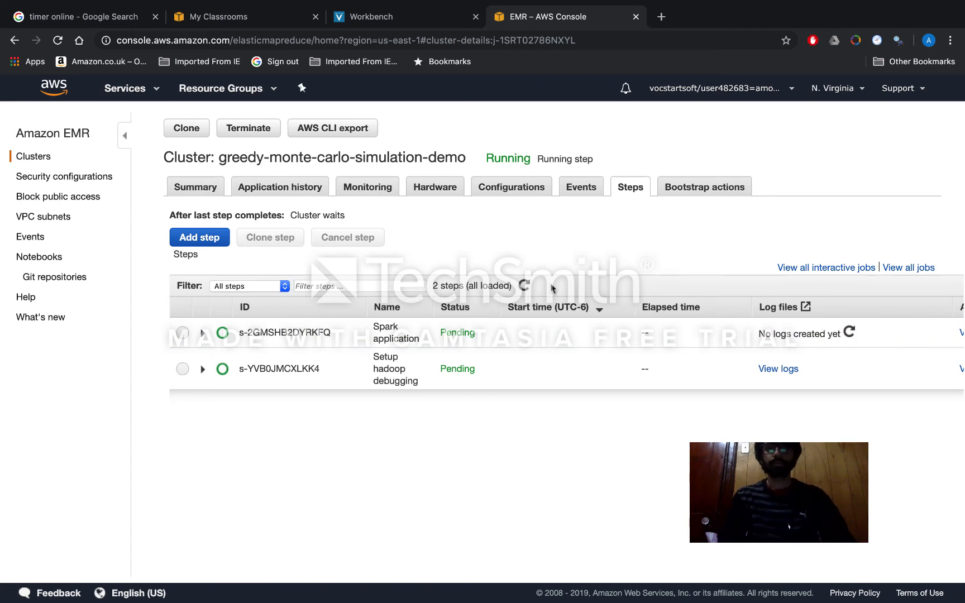
# Refresh the Spark step's log links again and open its stderr log.
pyautogui.moveTo(484, 162); pyautogui.dragTo(549, 160)
pyautogui.click(536, 235)
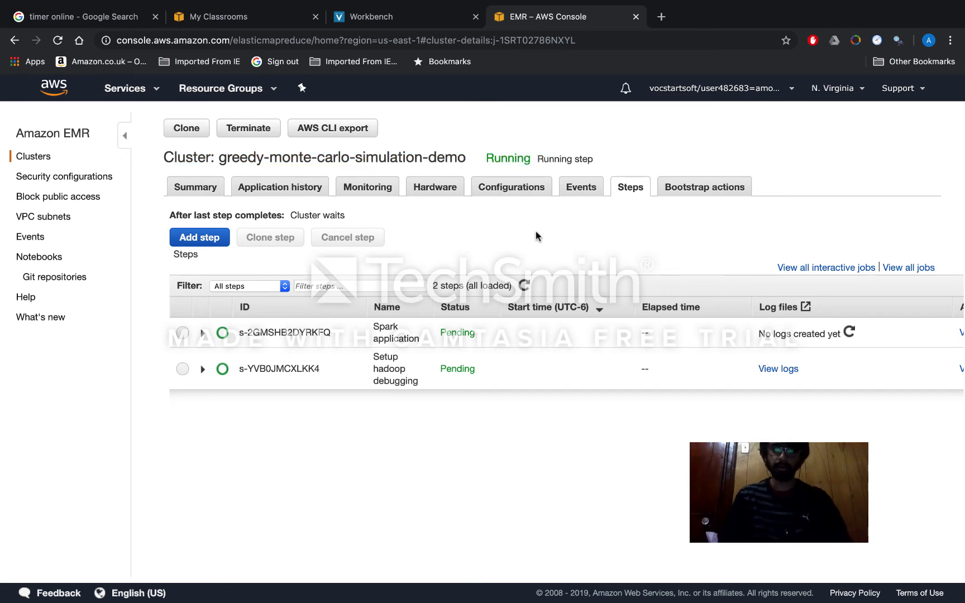
pyautogui.click(188, 183)
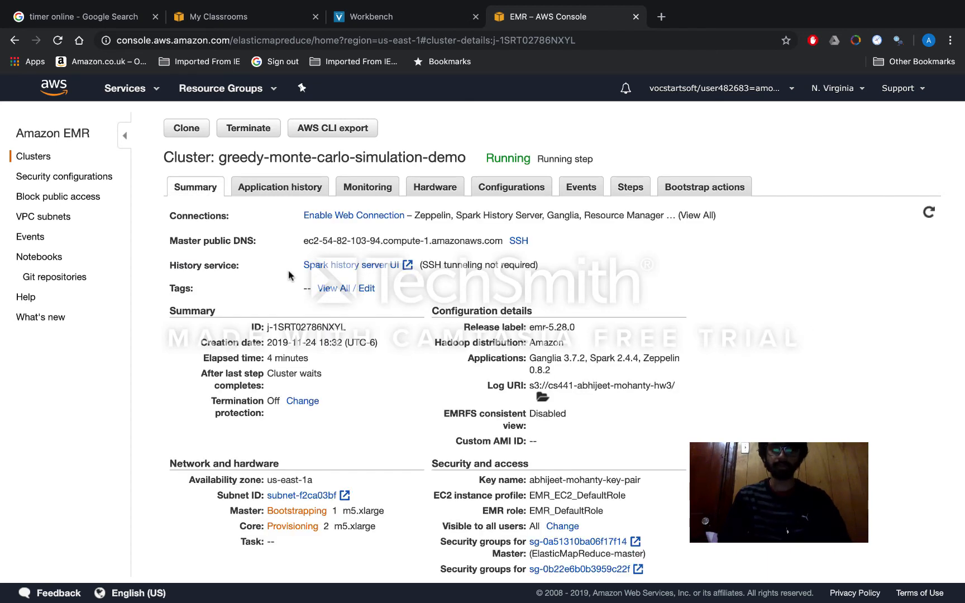
pyautogui.click(638, 196)
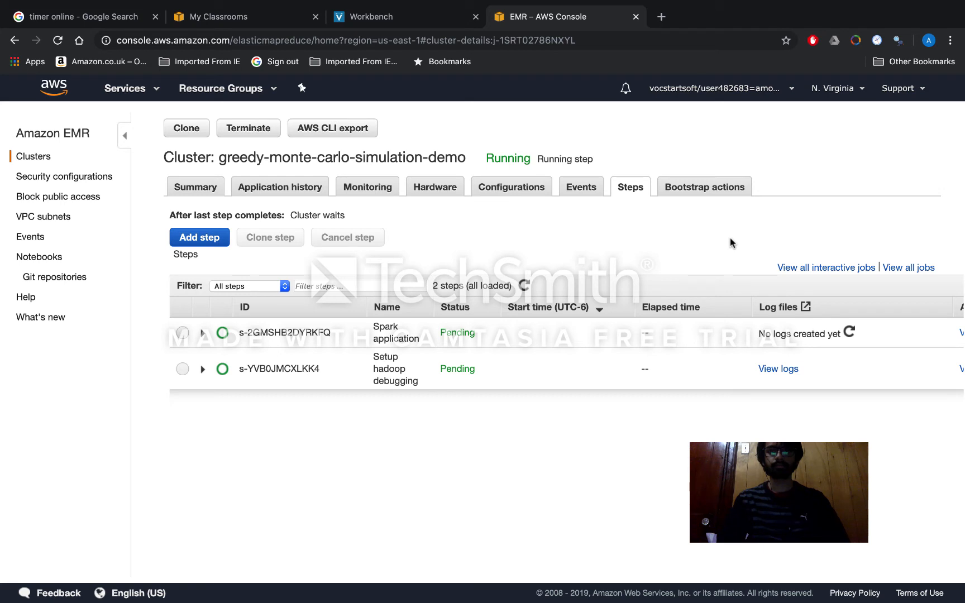
pyautogui.click(849, 332)
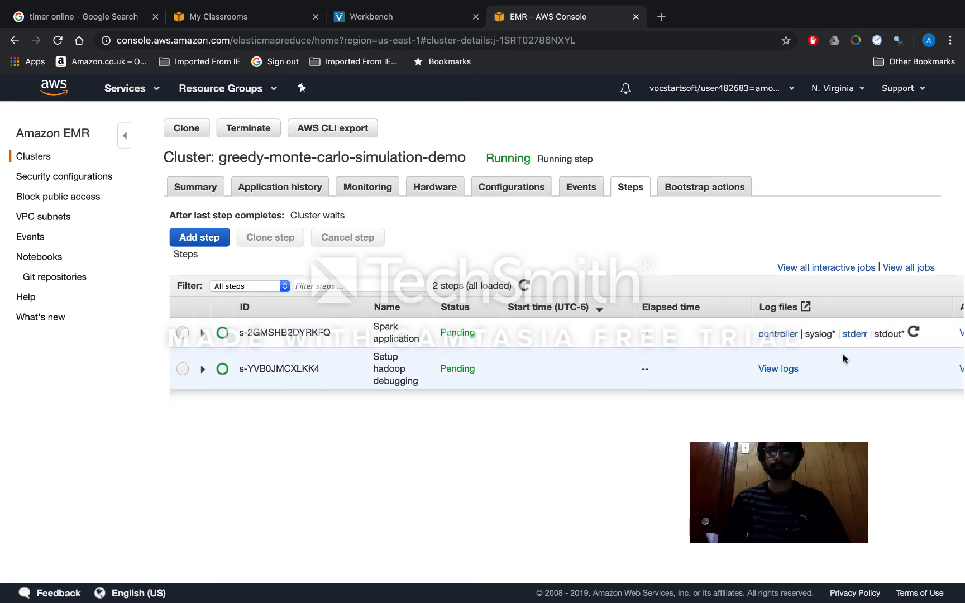
pyautogui.click(854, 334)
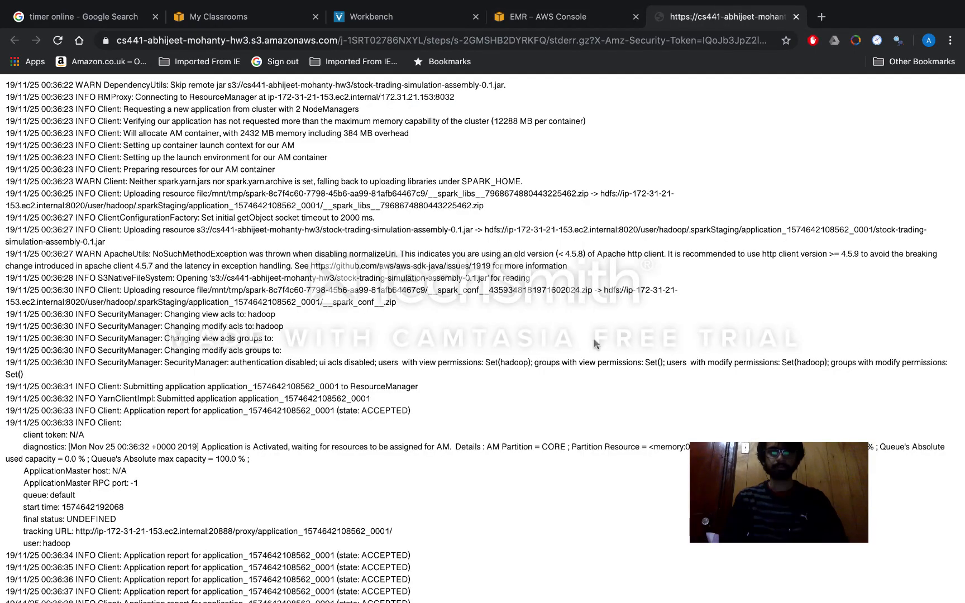
# Verify the stderr log ends with 'final status: SUCCEEDED', then return to the EMR tab.
pyautogui.scroll(-8, 547, 358)
pyautogui.scroll(-9, 545, 357)
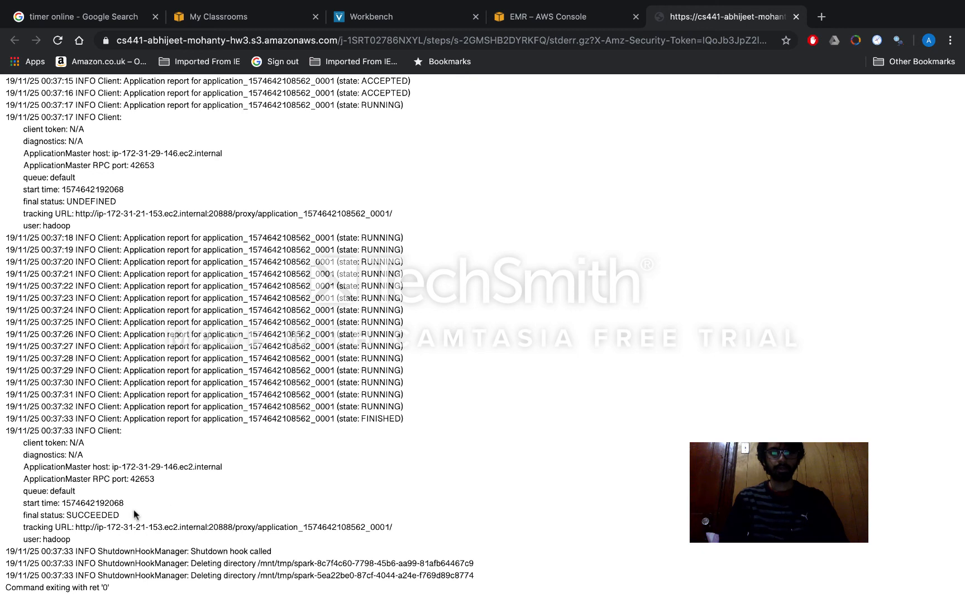
pyautogui.moveTo(126, 519); pyautogui.dragTo(18, 512)
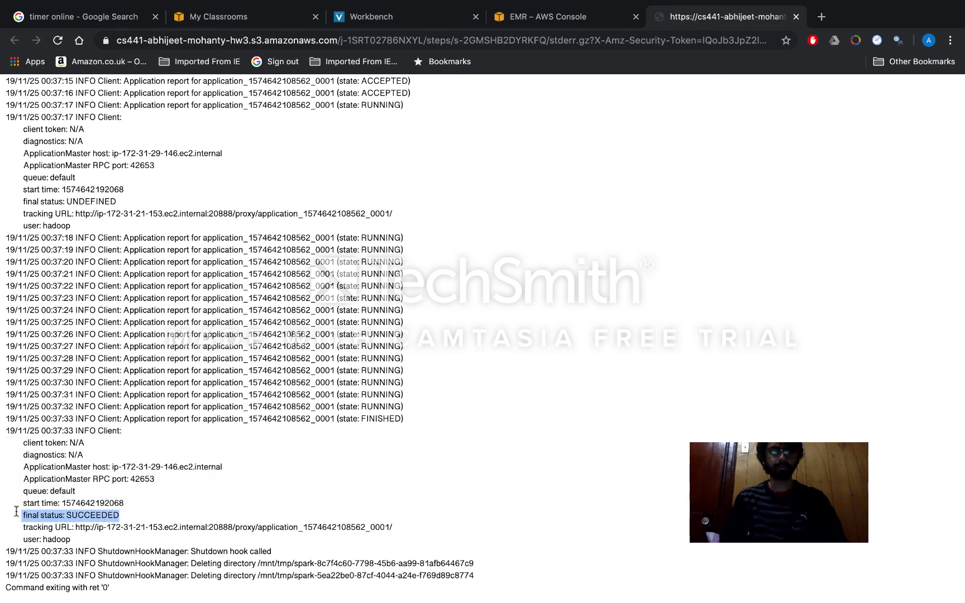
pyautogui.click(555, 23)
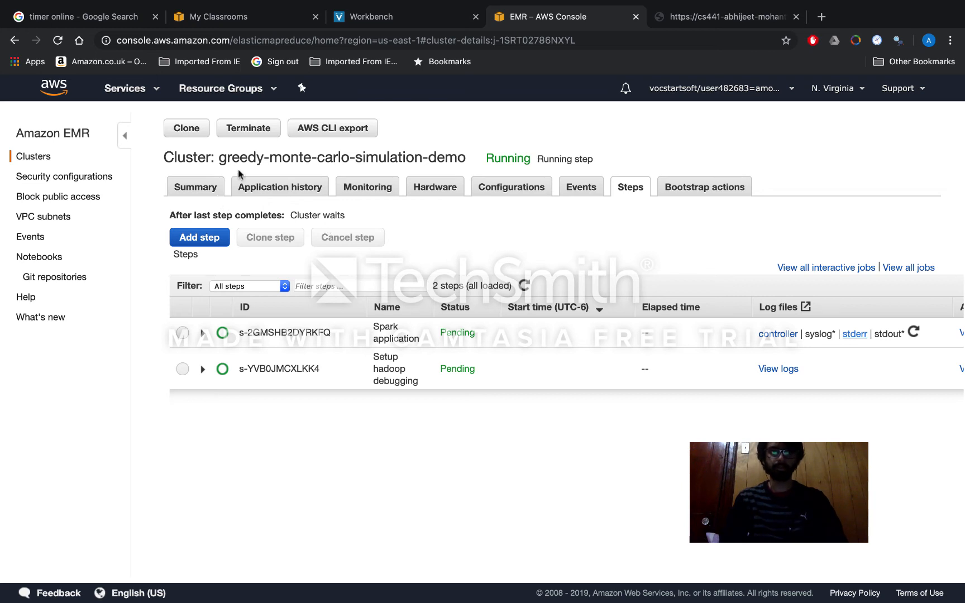
# Terminate the greedy-monte-carlo-simulation-demo cluster and return to the AWS console home.
pyautogui.click(248, 127)
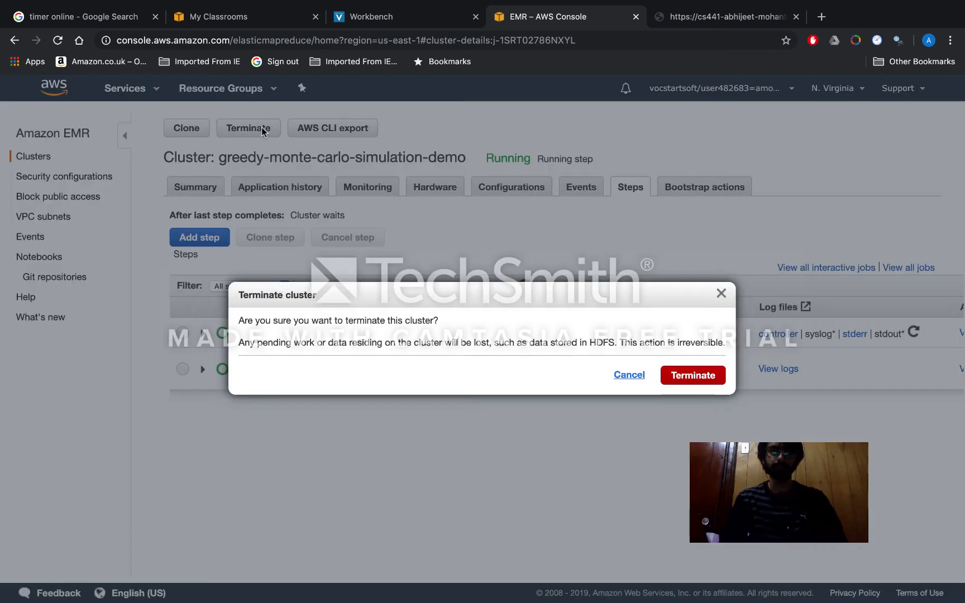
pyautogui.click(709, 383)
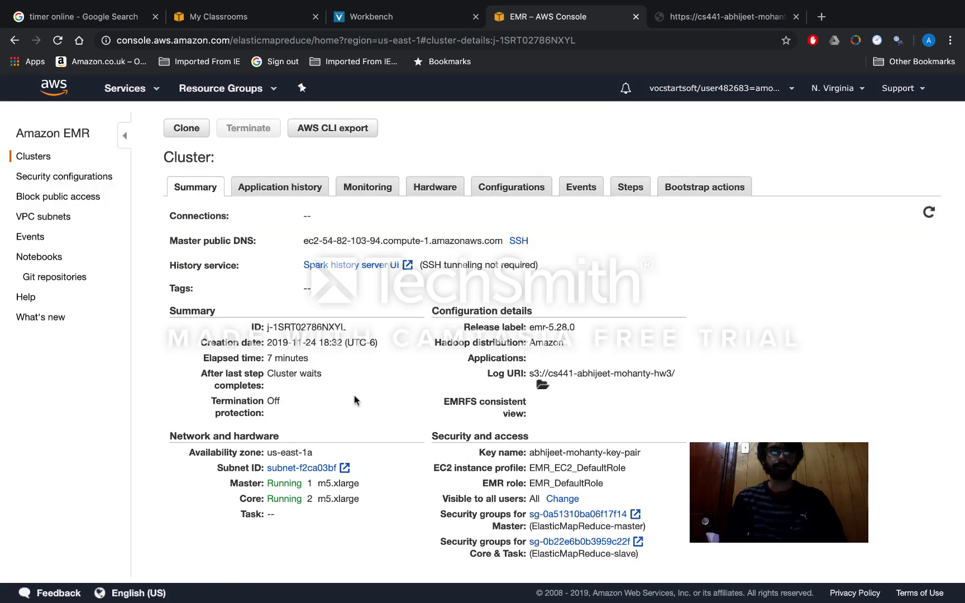
pyautogui.click(58, 92)
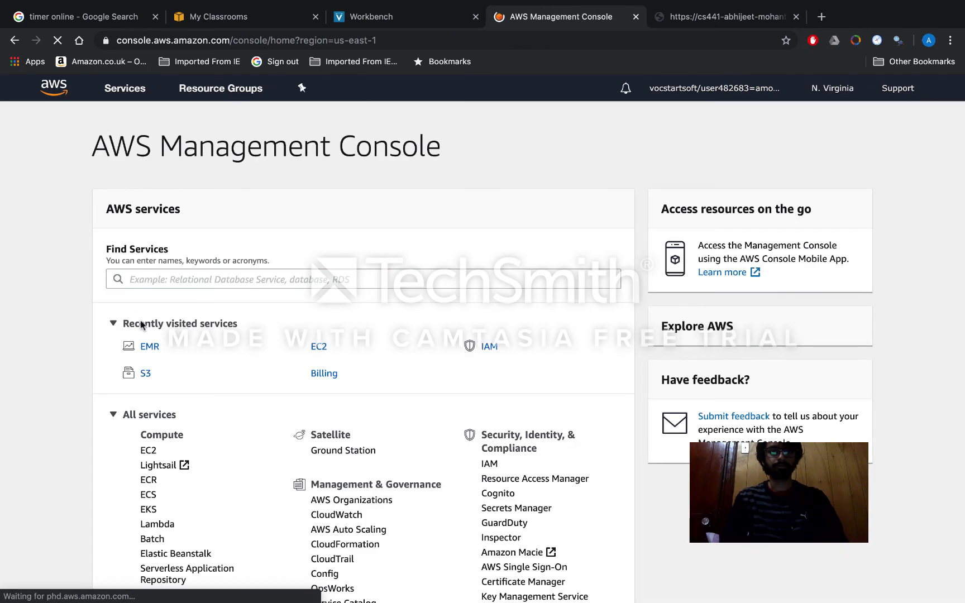
# Download part-00000 from hw3/results/result-1 in S3 and open the downloaded file.
pyautogui.click(146, 374)
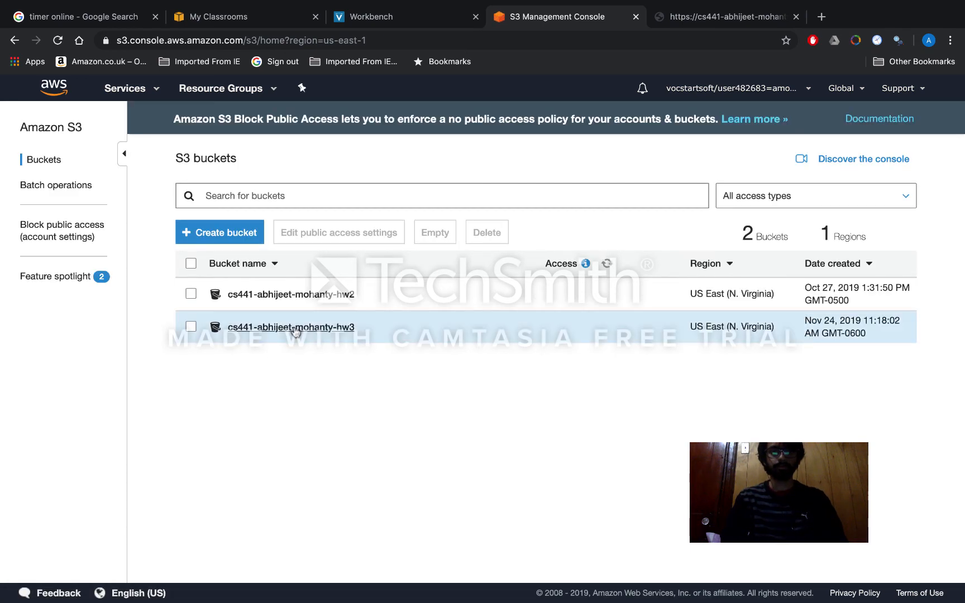
pyautogui.click(296, 331)
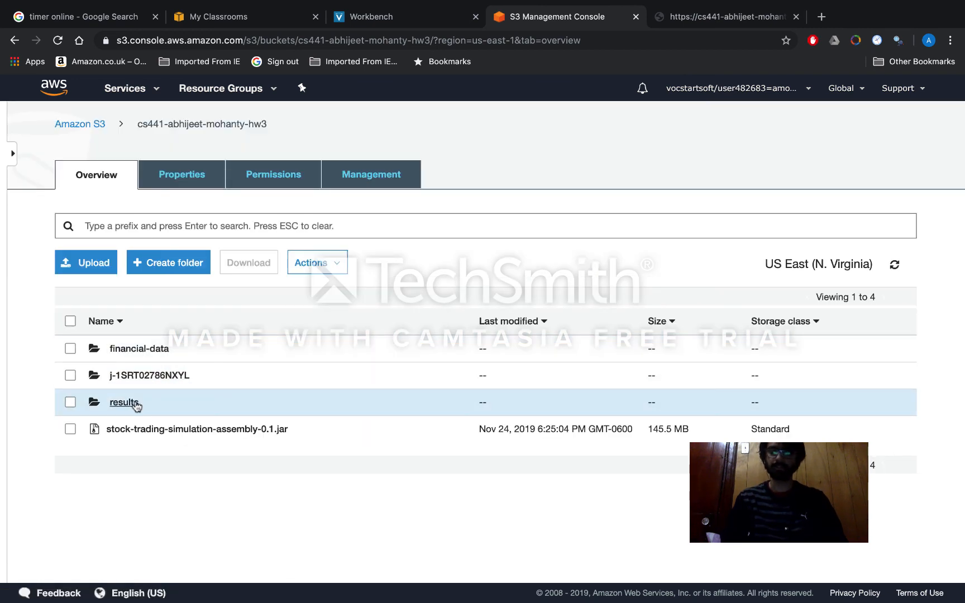
pyautogui.click(124, 402)
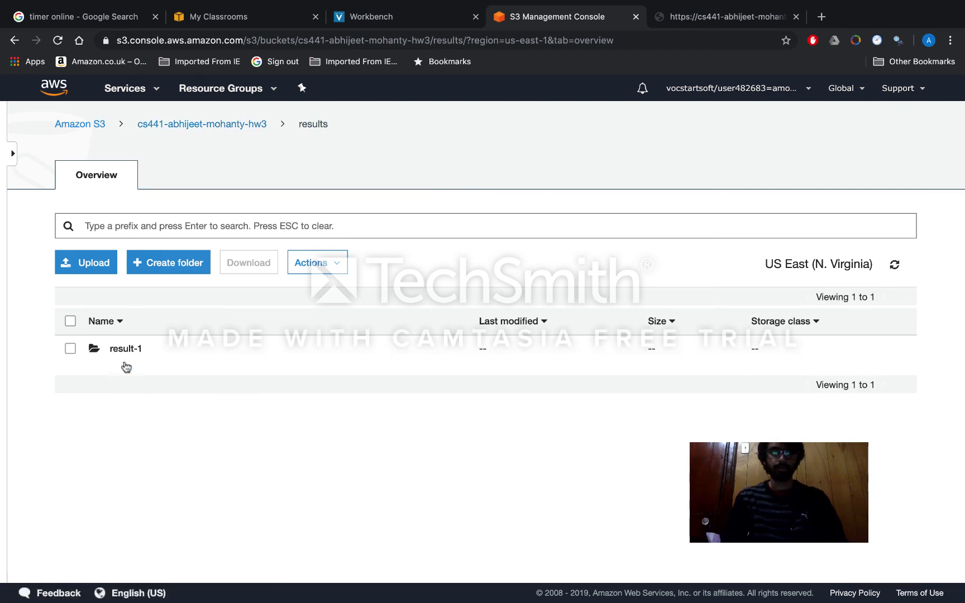
pyautogui.click(128, 349)
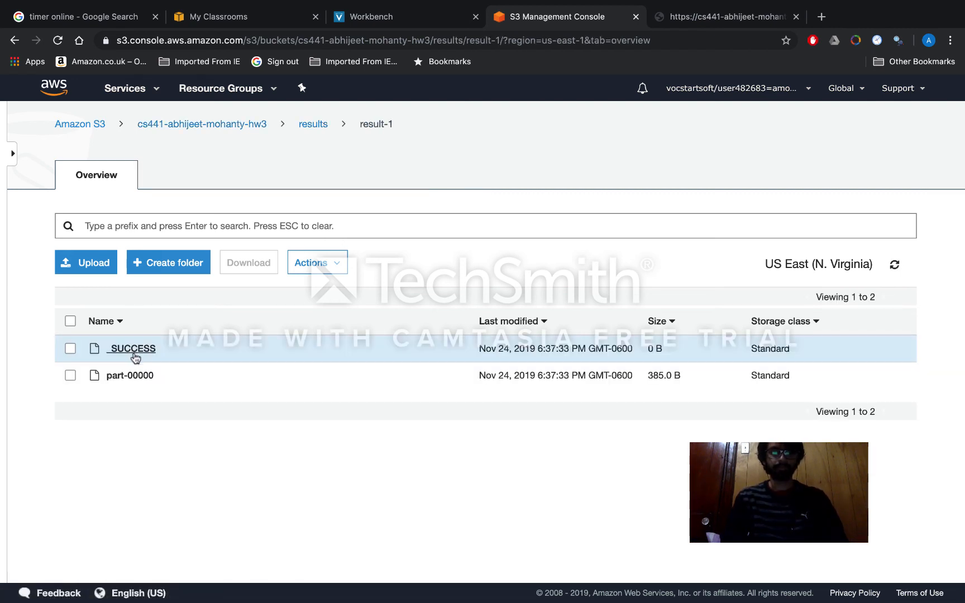
pyautogui.click(134, 375)
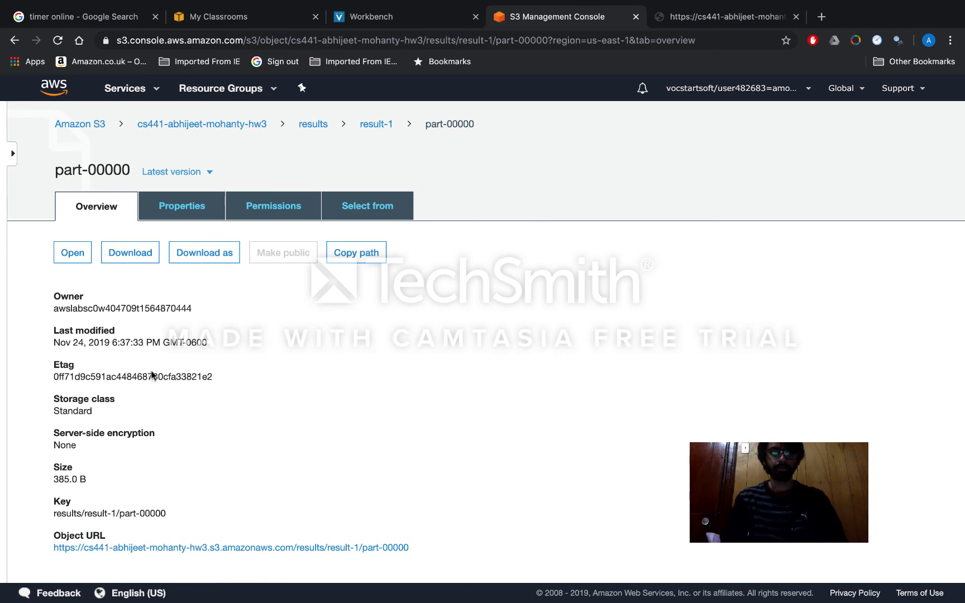
pyautogui.click(146, 258)
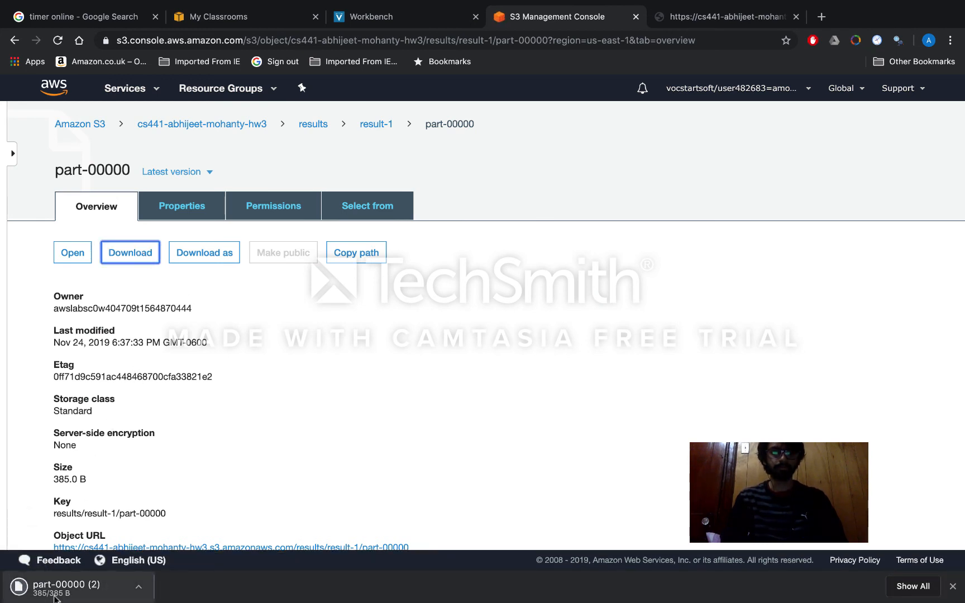
pyautogui.click(56, 597)
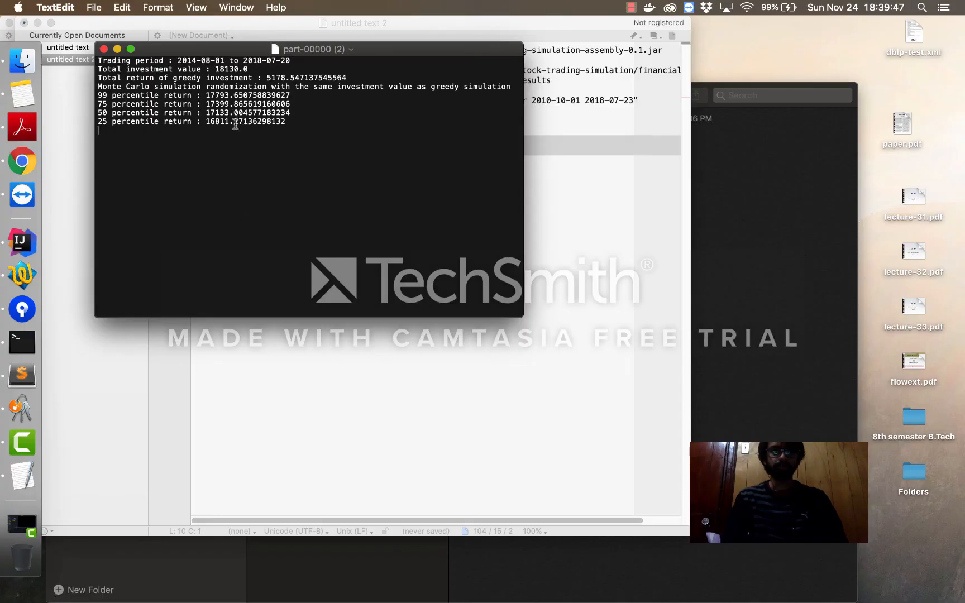
pyautogui.moveTo(216, 70); pyautogui.dragTo(249, 69)
pyautogui.click(263, 136)
pyautogui.moveTo(269, 79); pyautogui.dragTo(351, 82)
pyautogui.click(357, 165)
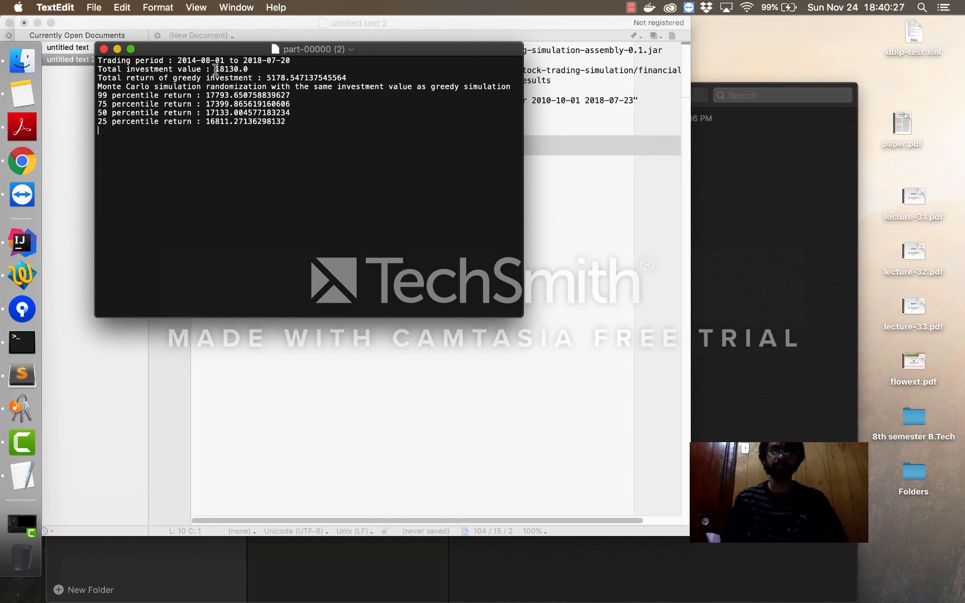
pyautogui.moveTo(214, 68); pyautogui.dragTo(251, 69)
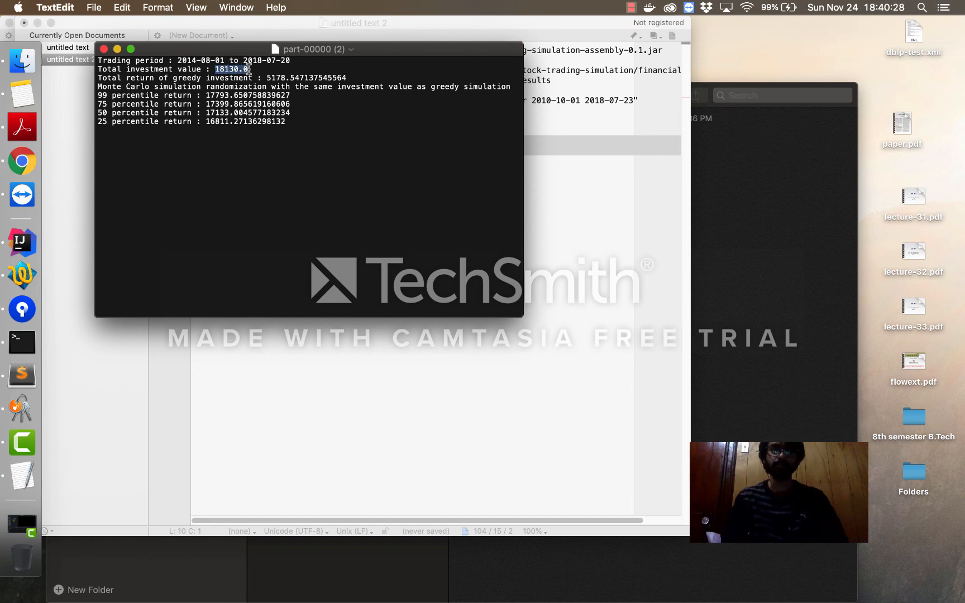
pyautogui.click(285, 163)
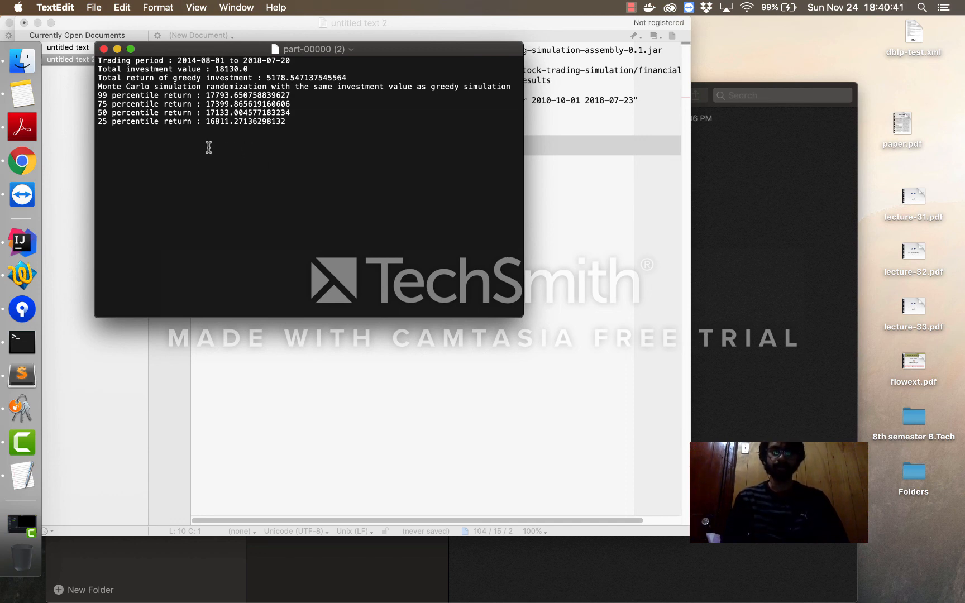
pyautogui.moveTo(140, 80); pyautogui.dragTo(189, 89)
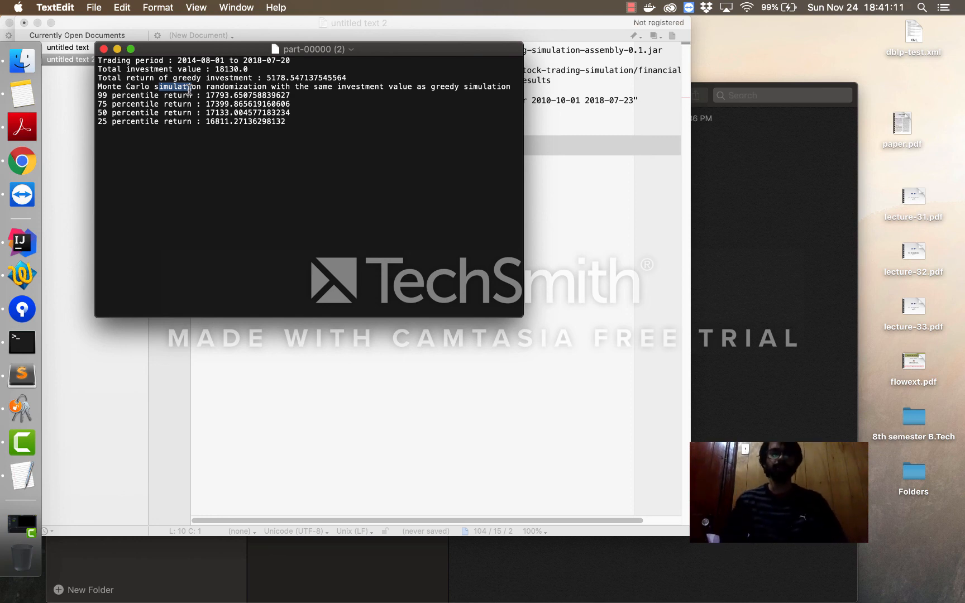
pyautogui.moveTo(189, 89); pyautogui.dragTo(193, 88)
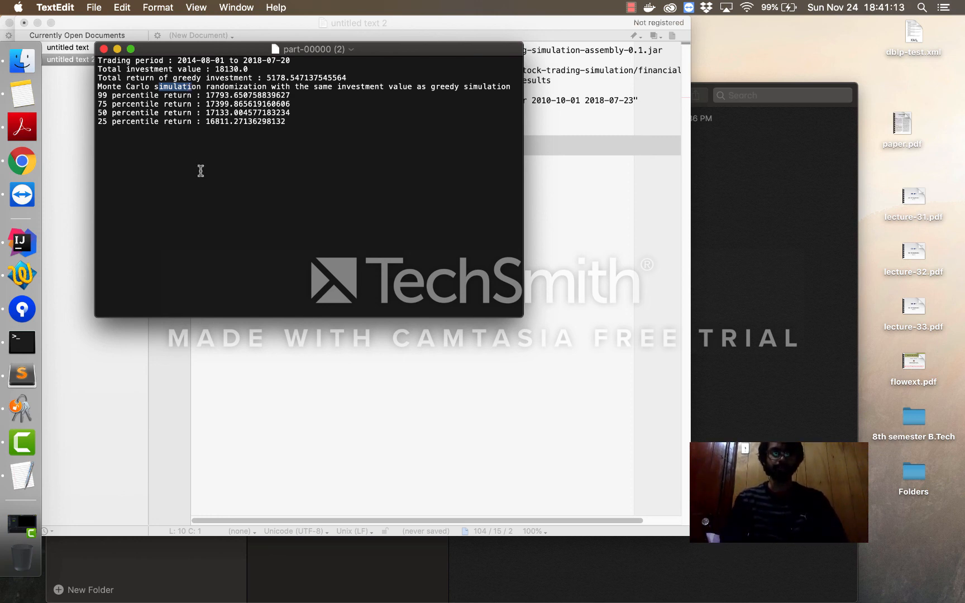
pyautogui.click(26, 440)
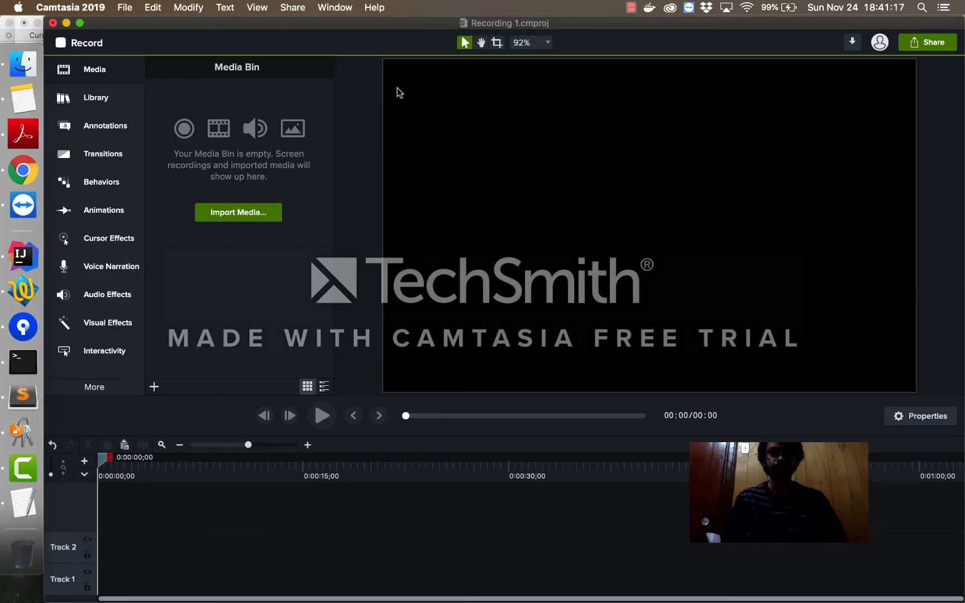